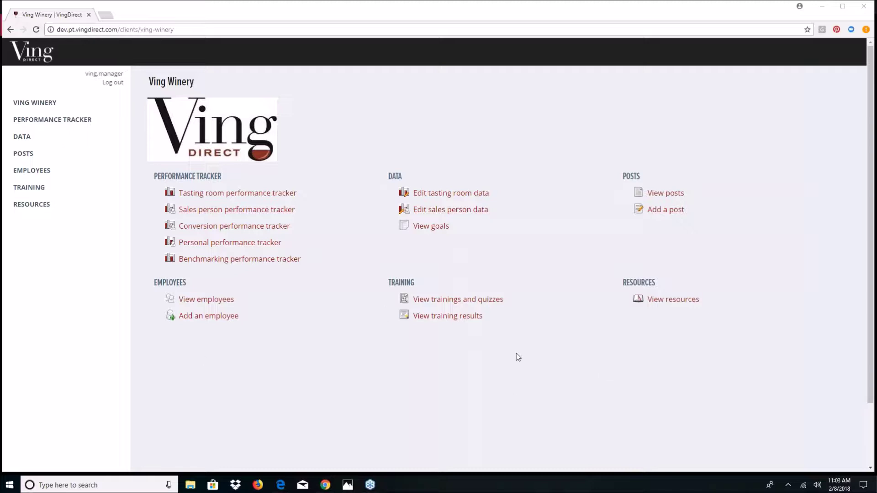
# - Open the Tasting room performance tracker from the Ving Winery home page
pyautogui.click(283, 195)
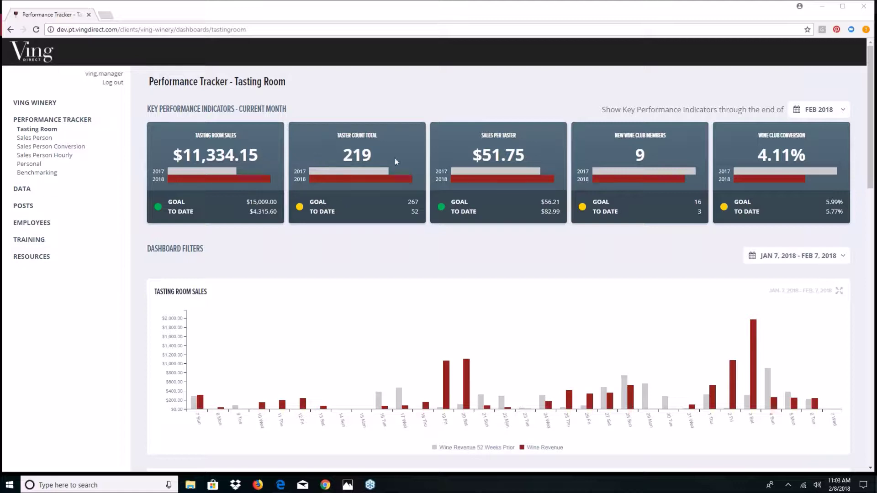
pyautogui.moveTo(244, 168)
pyautogui.moveTo(456, 211)
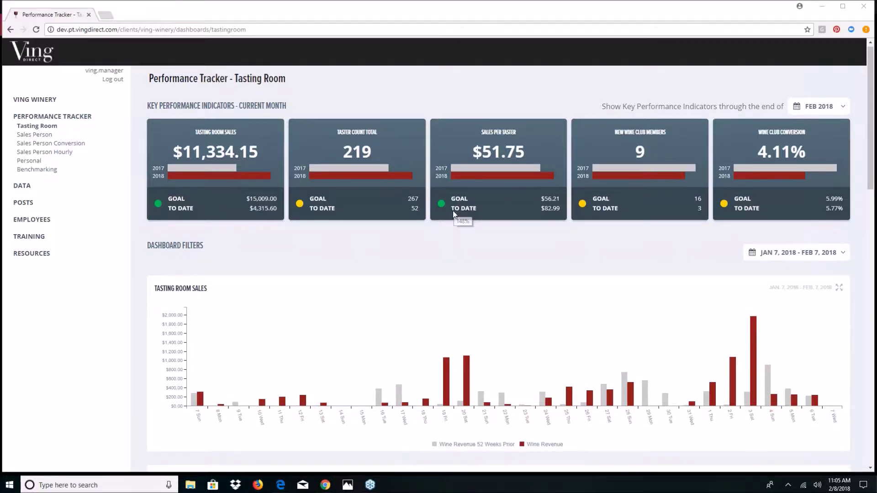
# - Toggle the 'Wine Revenue 52 Weeks Prior' legend off and back on, then open the JAN 7 – FEB 7, 2018 date filter
pyautogui.scroll(-2, 454, 213)
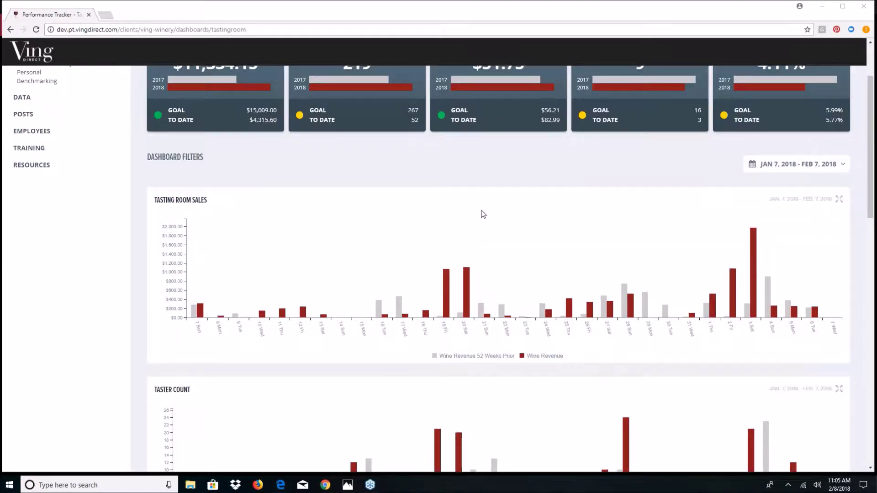
pyautogui.scroll(-1, 587, 215)
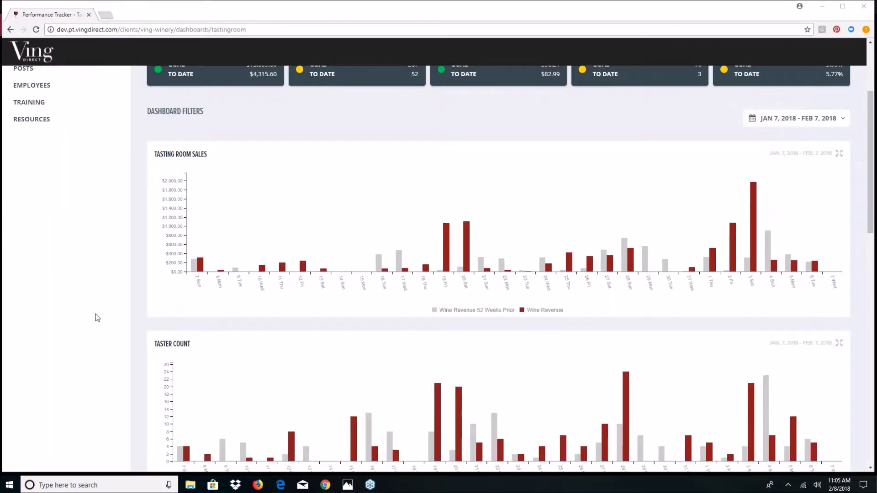
pyautogui.scroll(-1, 95, 314)
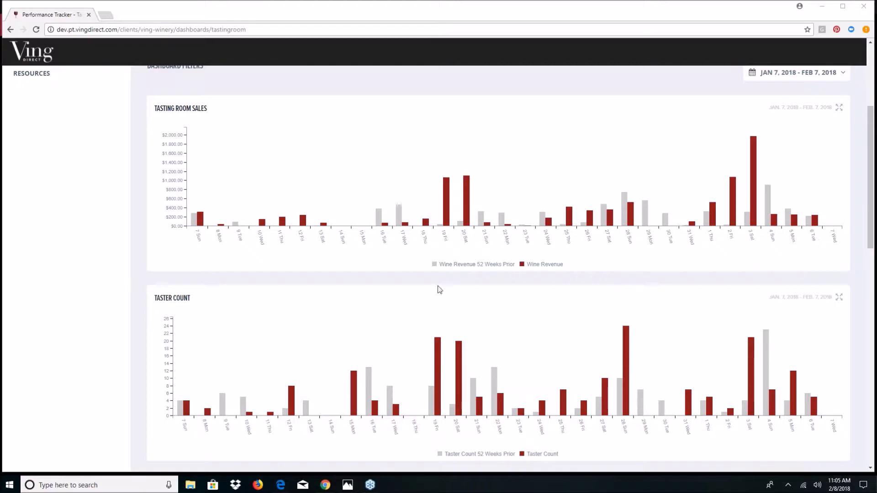
pyautogui.click(475, 264)
pyautogui.click(475, 265)
pyautogui.scroll(1, 683, 275)
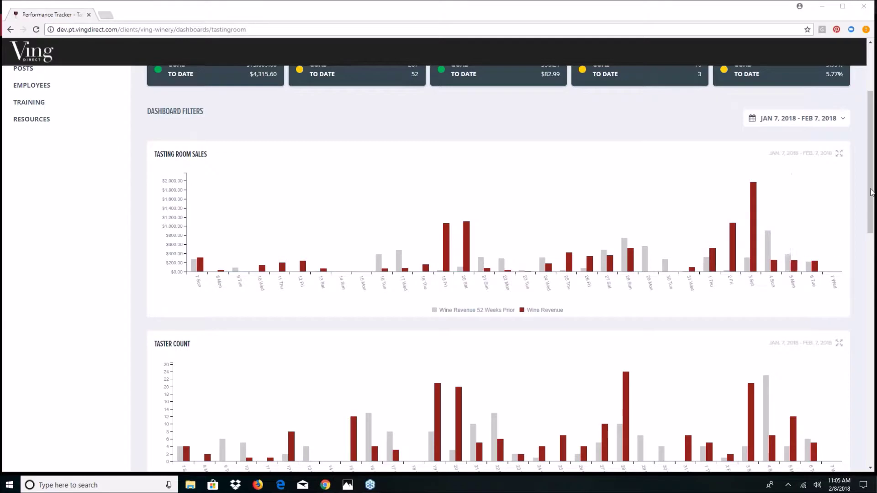
pyautogui.click(844, 121)
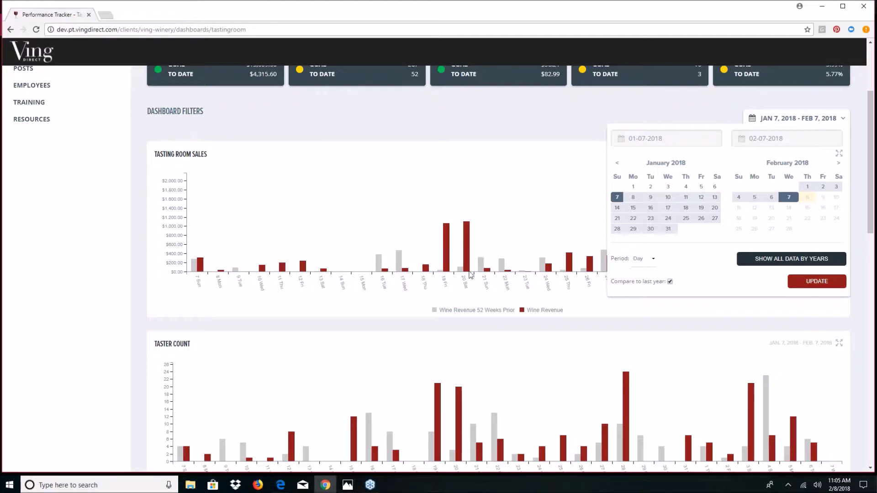
# - Keep the date filter's period on Day, then close and reopen the filter
pyautogui.click(653, 259)
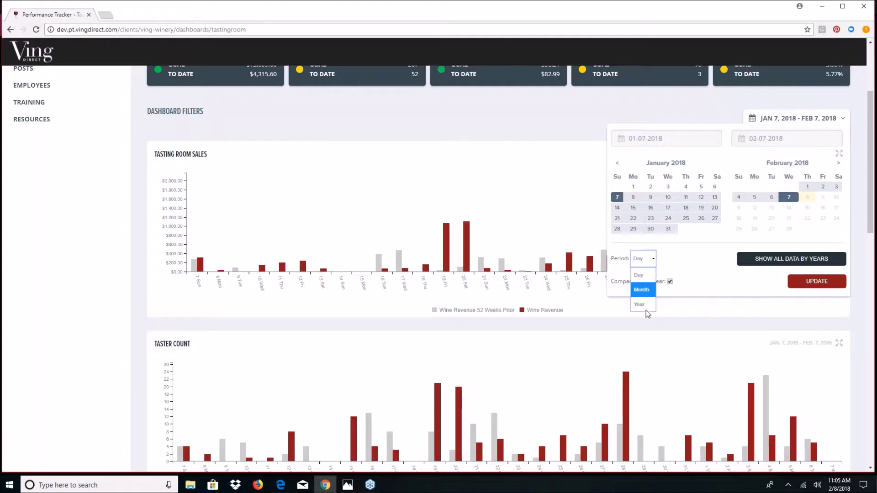
pyautogui.click(698, 144)
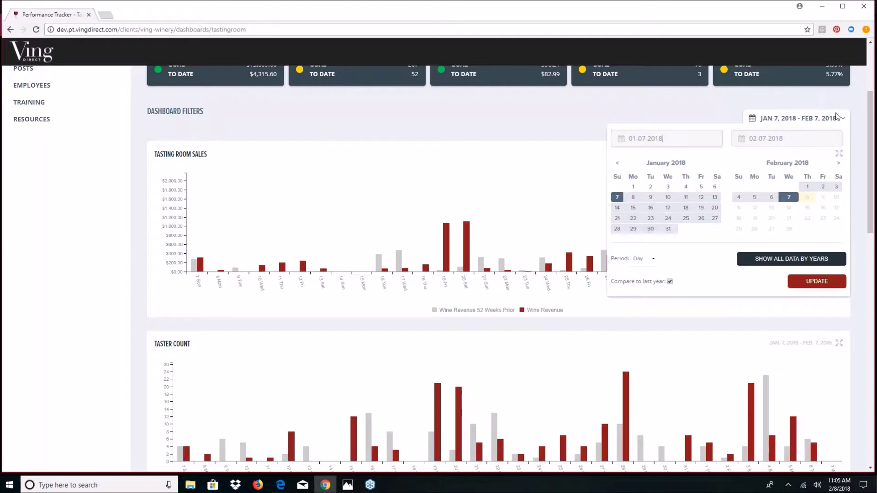
pyautogui.click(838, 117)
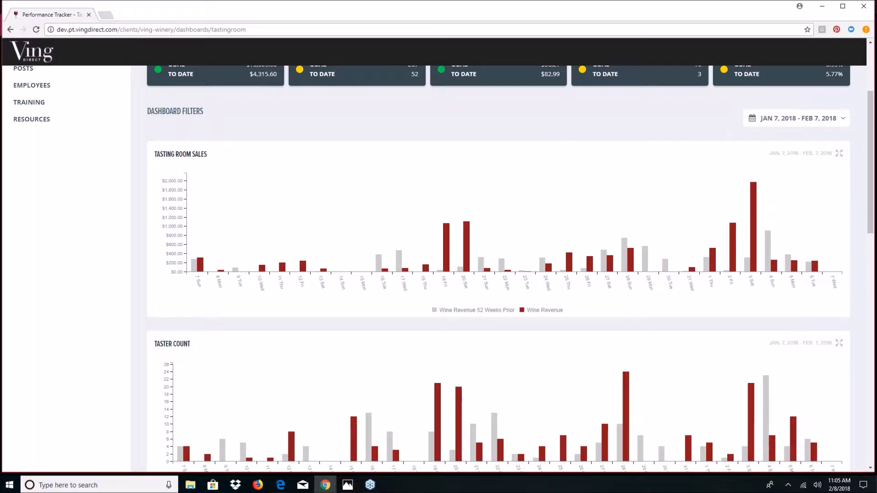
pyautogui.click(843, 121)
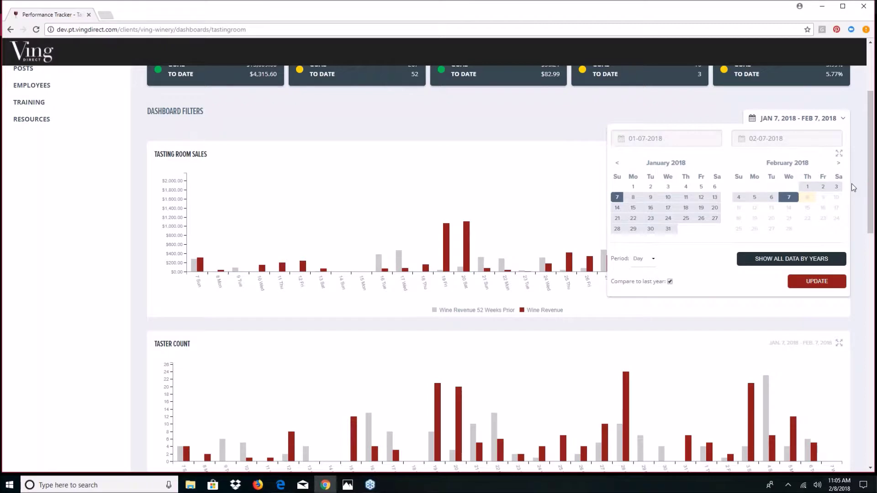
# - Change the start date to 09-01-2017
pyautogui.click(635, 138)
pyautogui.press('BackSpace')
pyautogui.press('BackSpace')
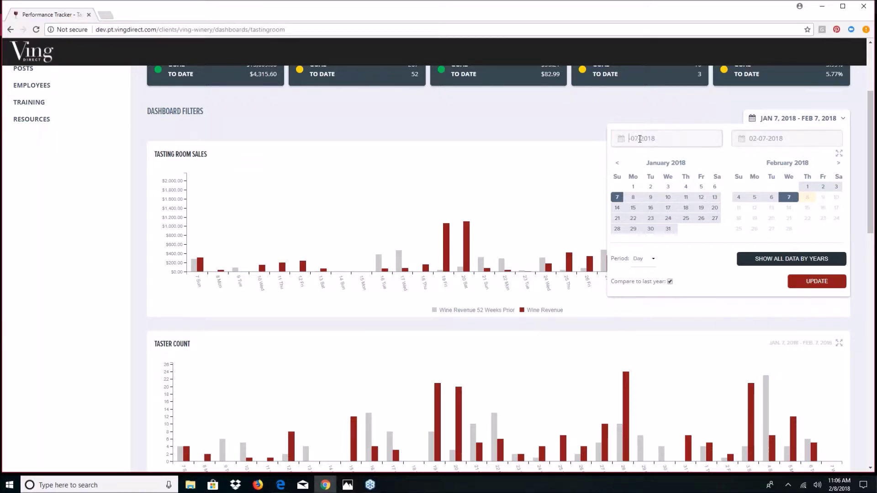
pyautogui.write('09')
pyautogui.click(645, 140)
pyautogui.press('Return')
pyautogui.press('BackSpace')
pyautogui.write('1')
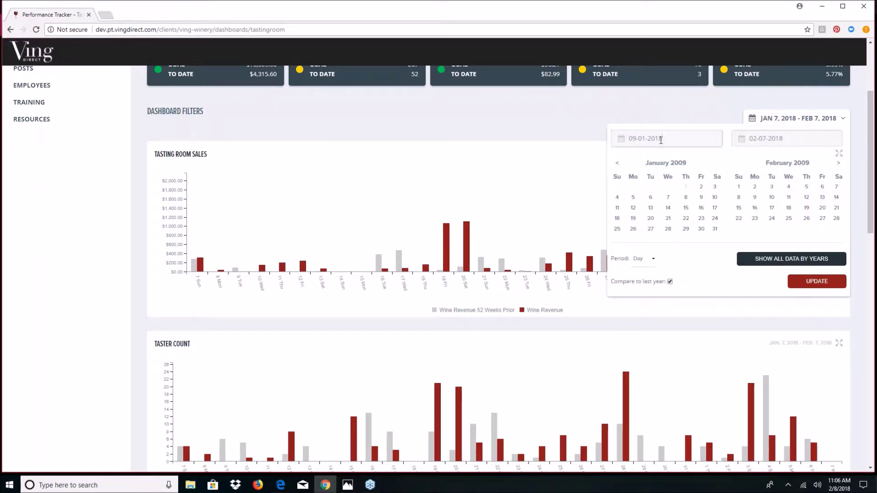
pyautogui.press('BackSpace')
pyautogui.write('7')
# - Set the end date to 12-31-2017 and apply the new date range
pyautogui.click(758, 139)
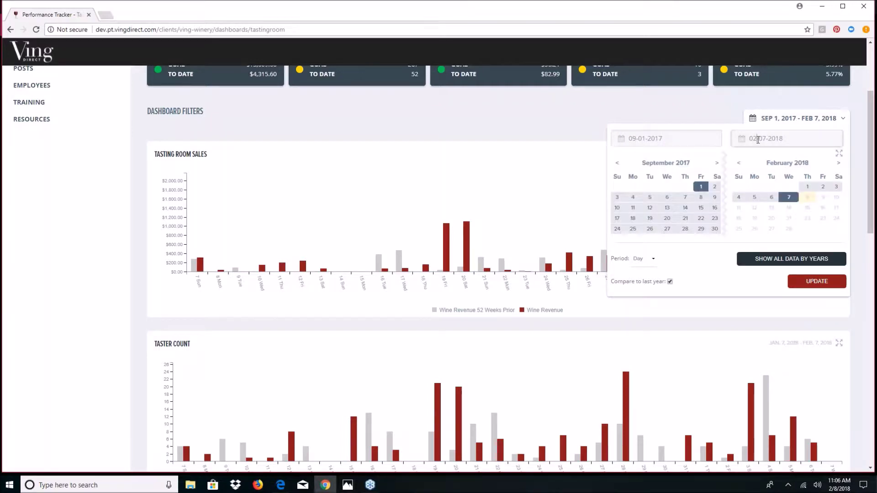
pyautogui.press('BackSpace')
pyautogui.press('BackSpace')
pyautogui.write('12')
pyautogui.click(768, 139)
pyautogui.press('BackSpace')
pyautogui.press('BackSpace')
pyautogui.write('31')
pyautogui.click(792, 140)
pyautogui.press('BackSpace')
pyautogui.write('7')
pyautogui.click(813, 157)
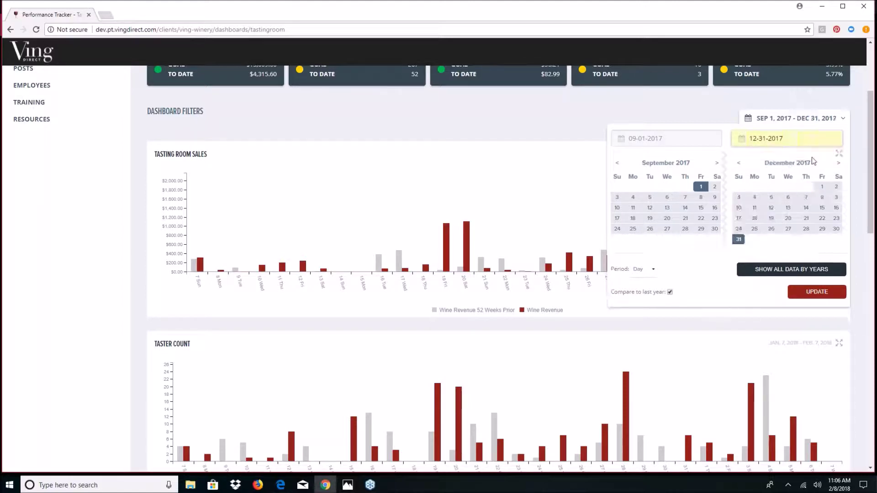
pyautogui.scroll(-1, 812, 160)
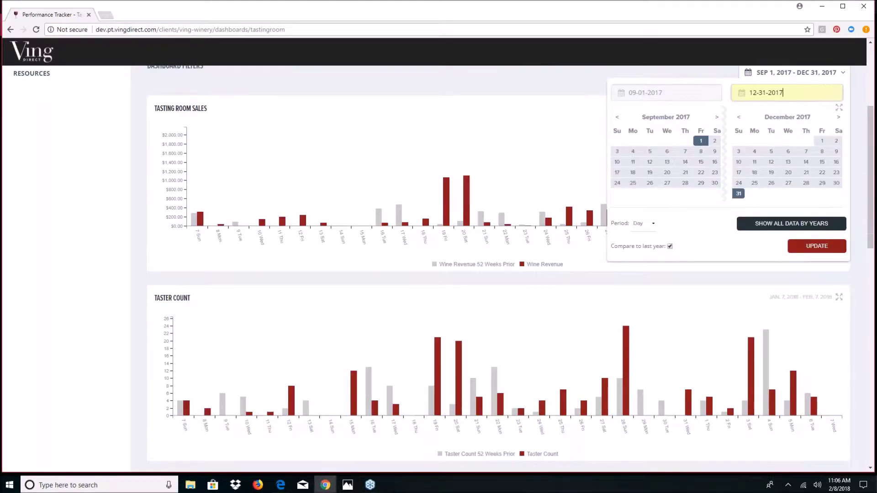
pyautogui.click(816, 248)
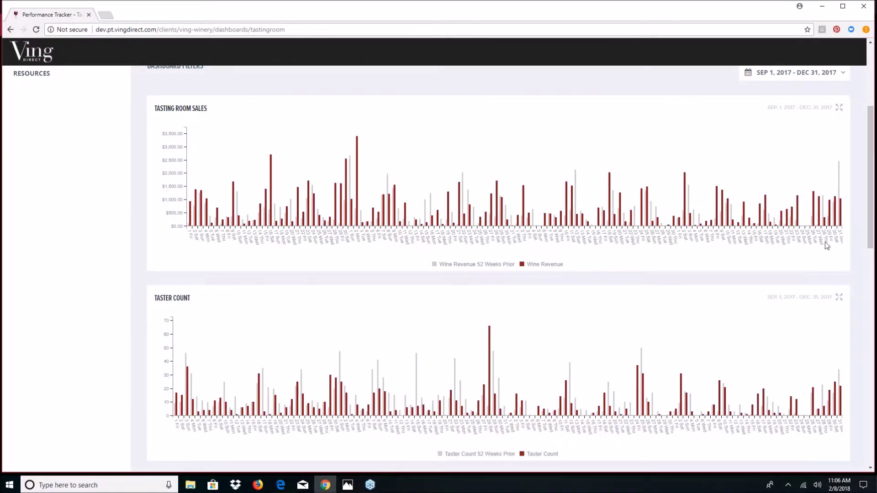
# - Change the date filter's period to Month and update the charts
pyautogui.click(843, 77)
pyautogui.click(654, 223)
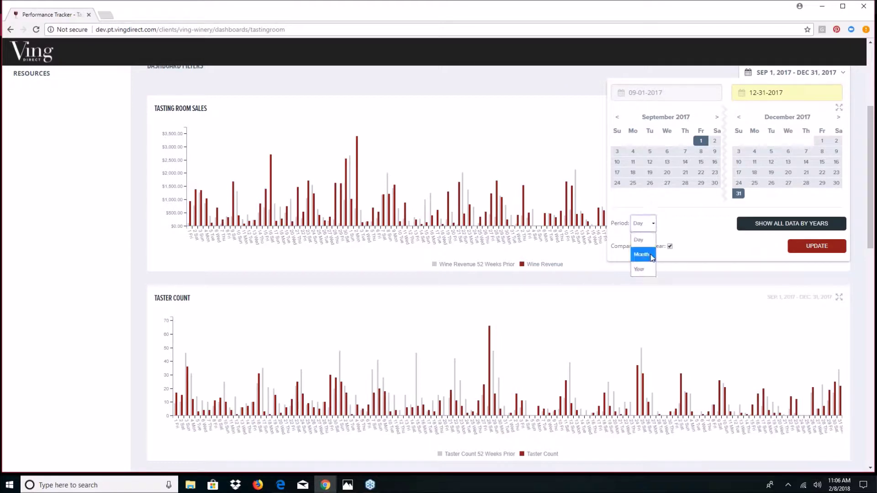
pyautogui.click(651, 256)
pyautogui.click(823, 250)
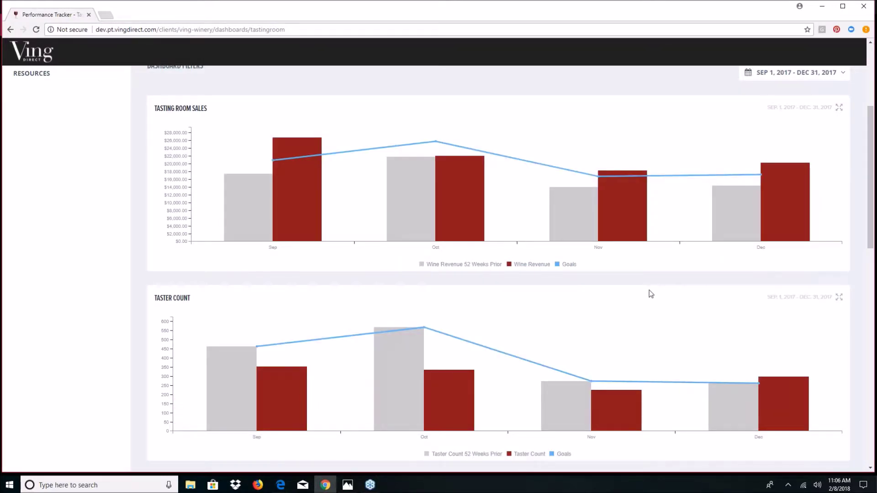
# - Inspect the monthly bars and goal lines down through the wine club conversion chart
pyautogui.moveTo(311, 179)
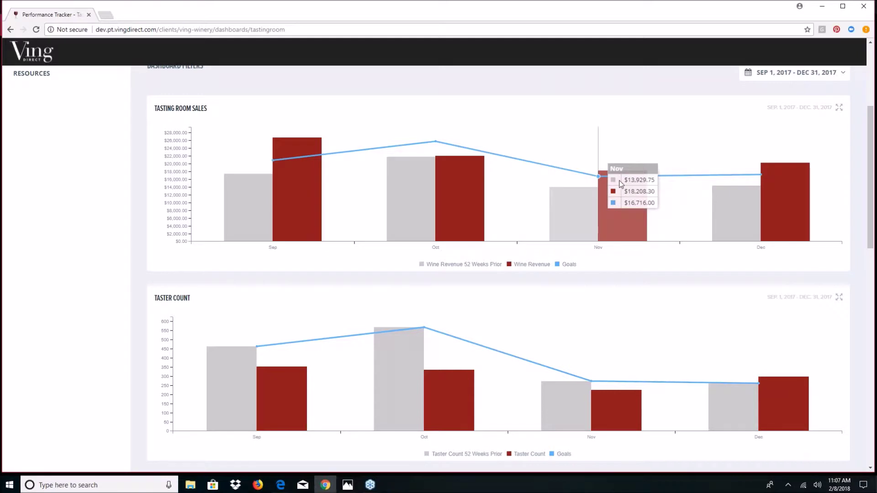
pyautogui.moveTo(747, 192)
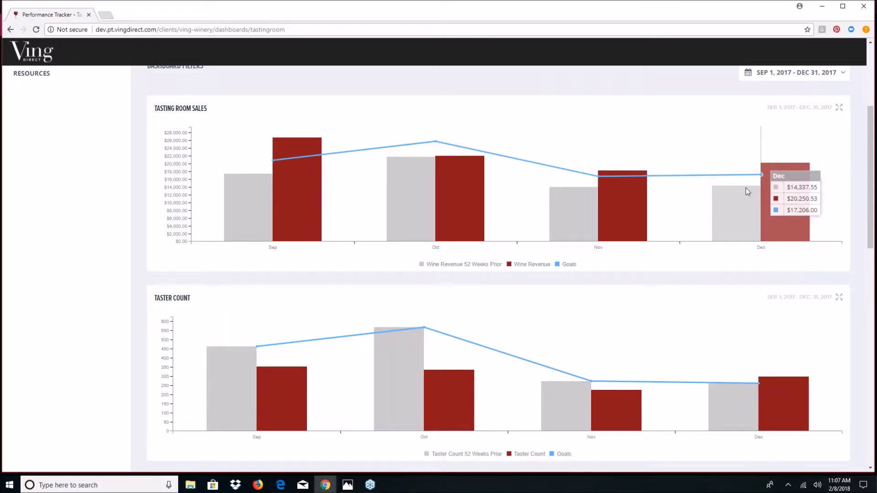
pyautogui.scroll(-3, 451, 232)
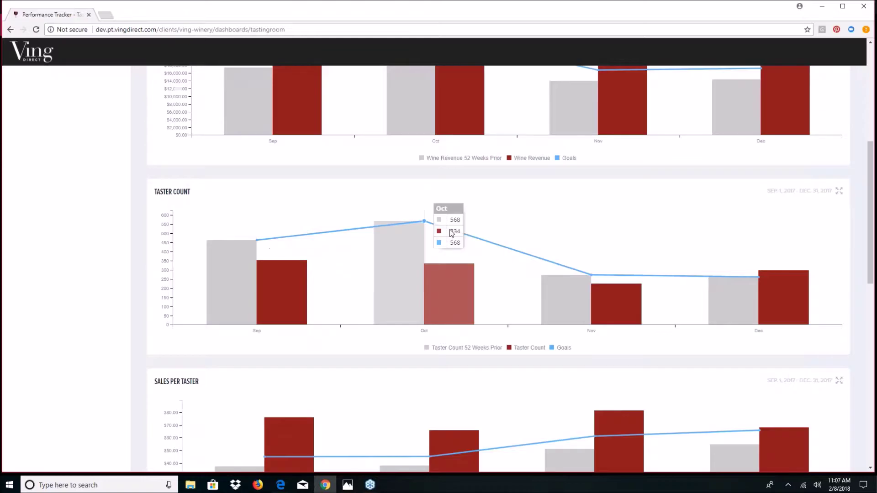
pyautogui.scroll(-8, 452, 233)
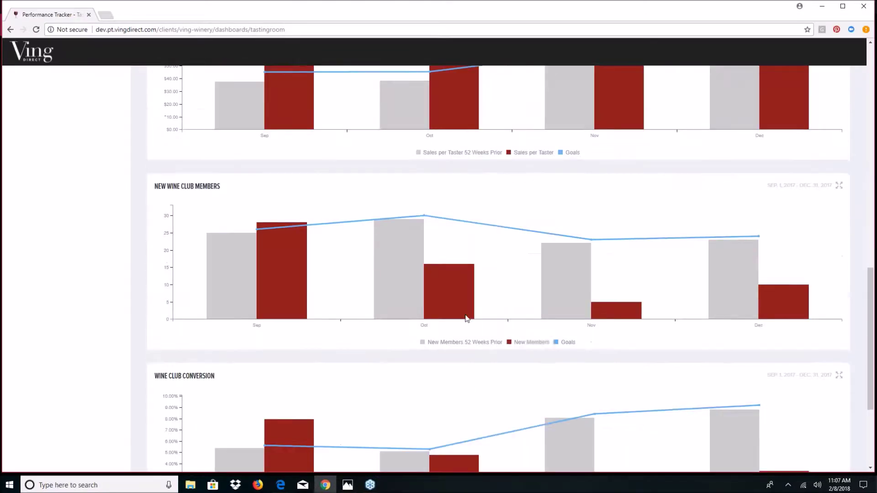
pyautogui.scroll(-4, 466, 318)
pyautogui.moveTo(536, 330)
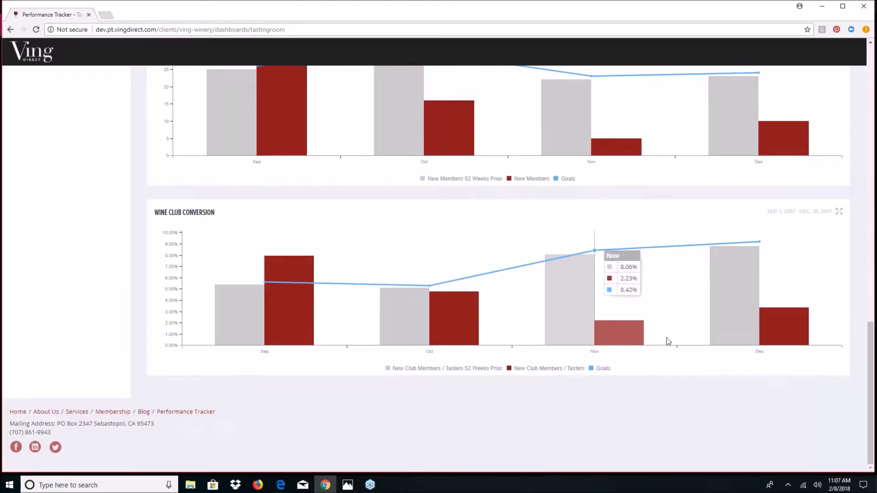
pyautogui.scroll(17, 674, 338)
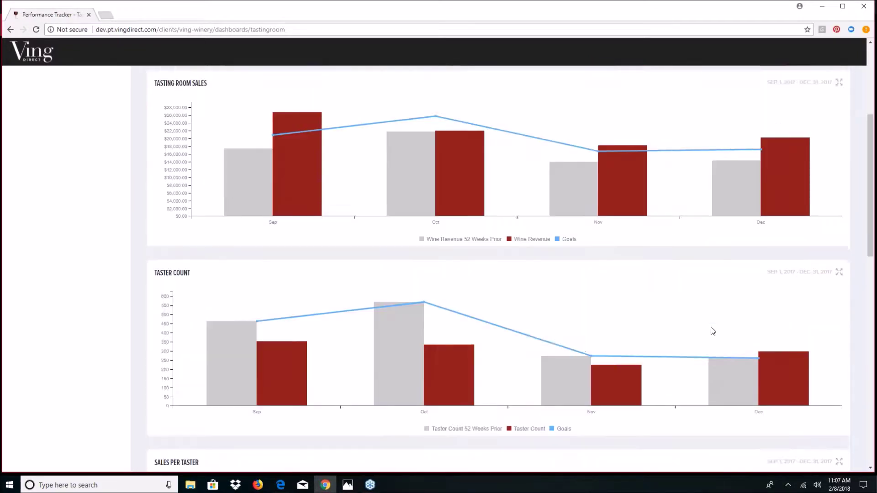
pyautogui.scroll(3, 711, 327)
pyautogui.click(843, 197)
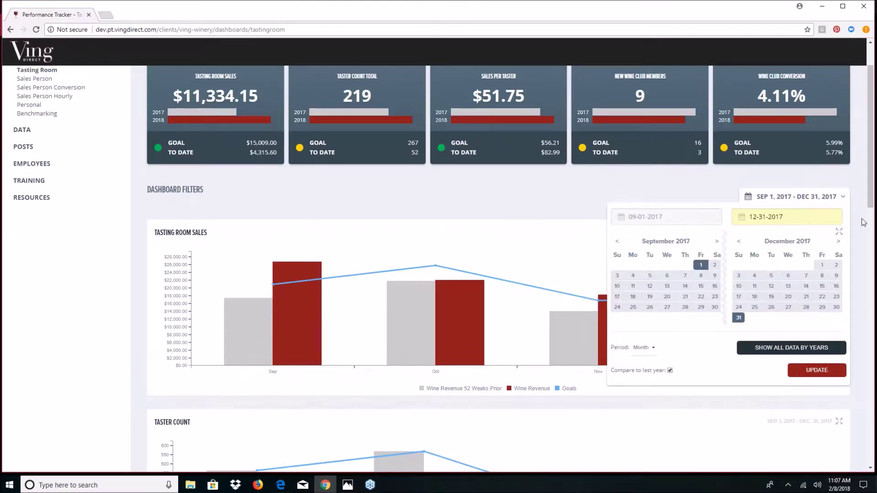
pyautogui.scroll(-3, 853, 220)
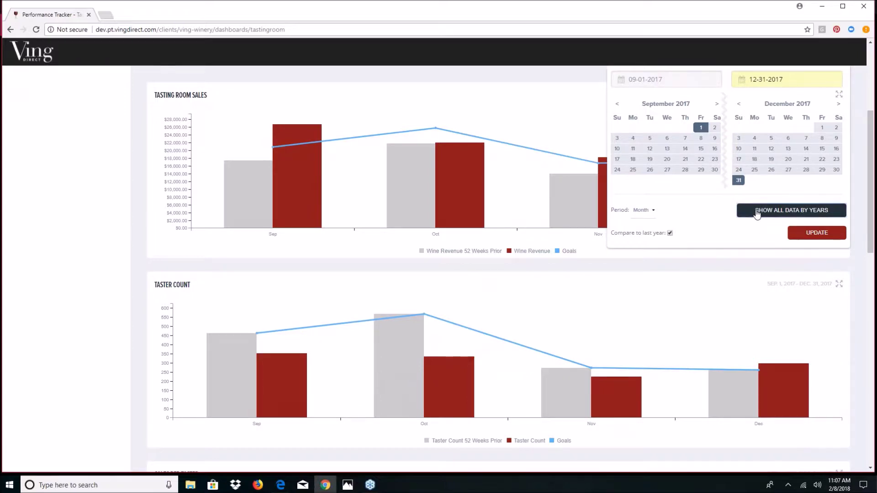
pyautogui.click(757, 214)
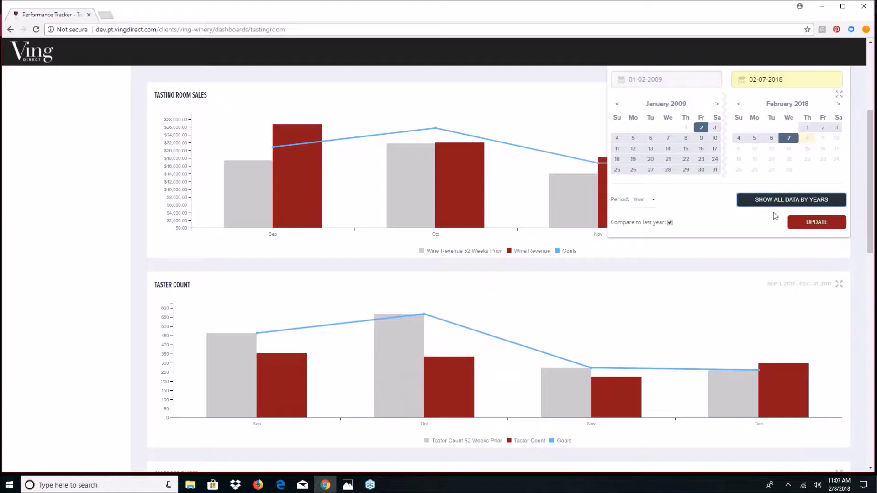
pyautogui.click(807, 222)
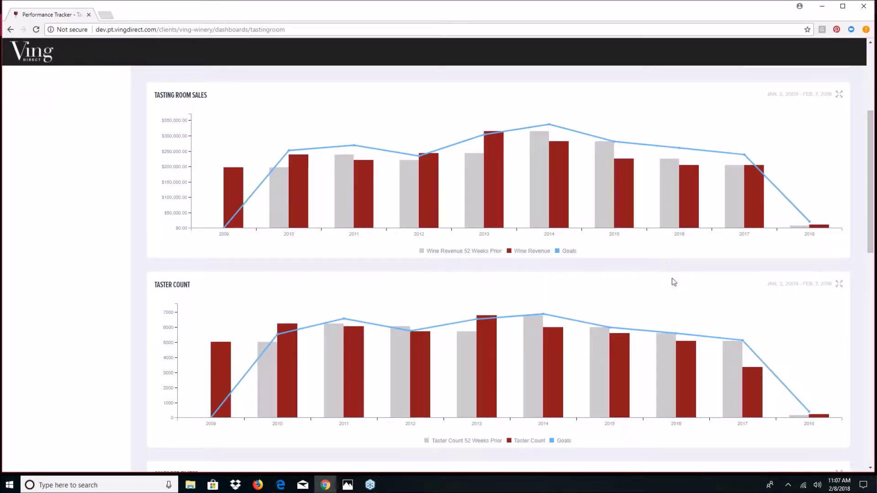
pyautogui.scroll(1, 672, 285)
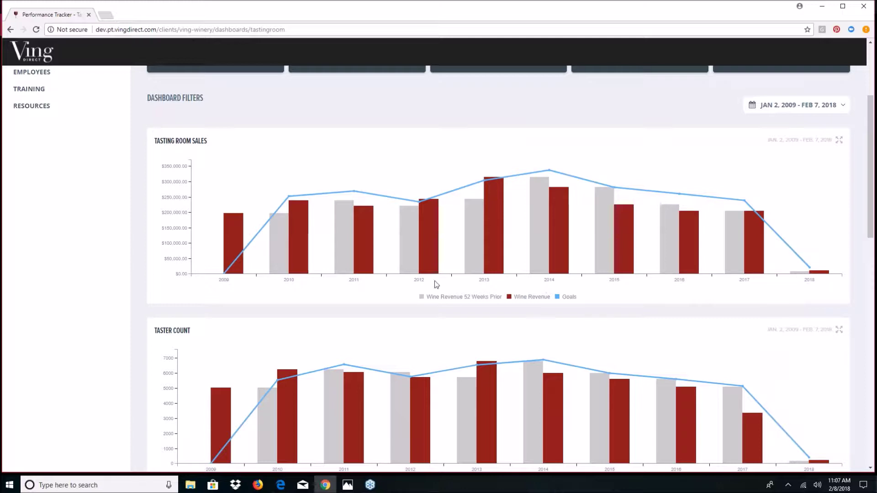
# - Uncheck Compare to last year, update the charts, and reopen the date range settings
pyautogui.click(846, 108)
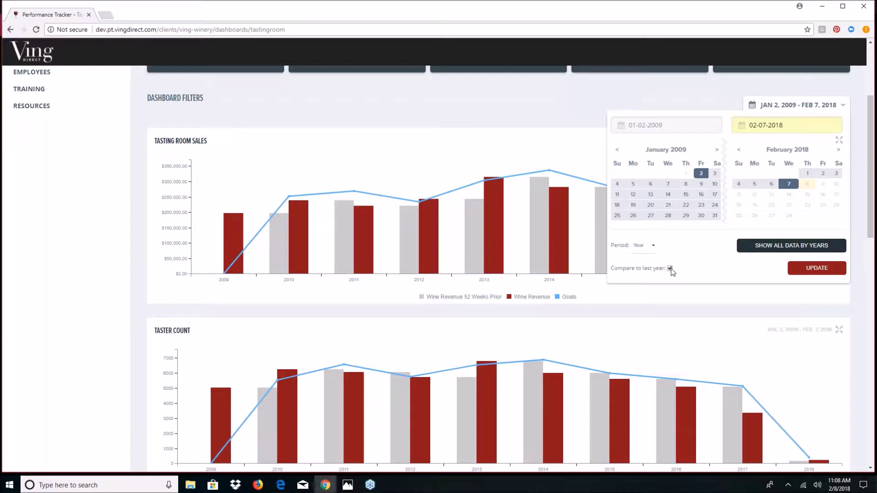
pyautogui.click(812, 268)
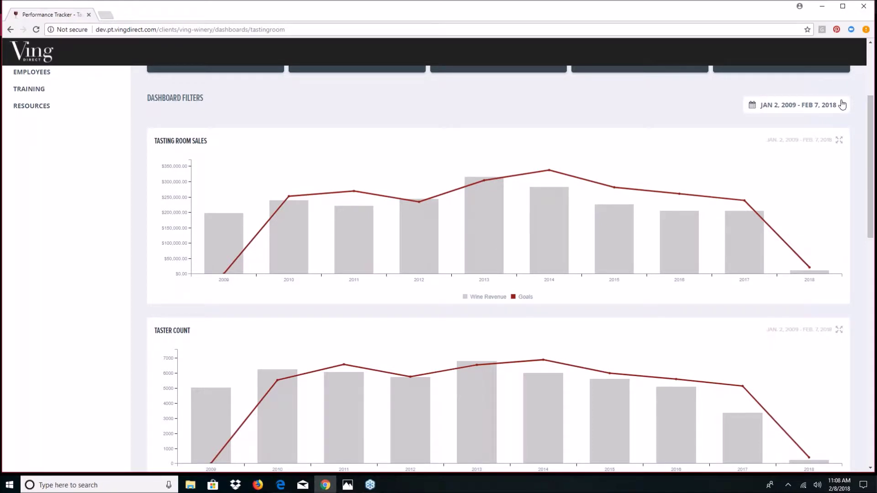
pyautogui.click(842, 105)
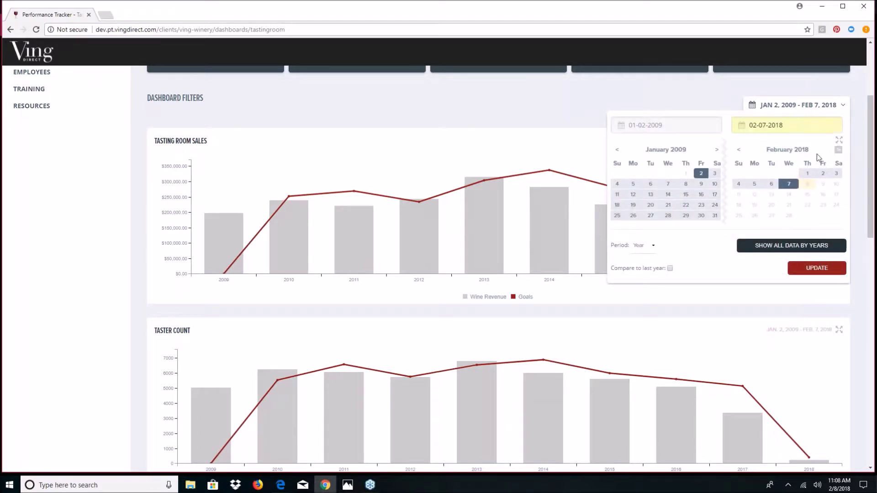
# - Set the period to Month and the start date to 09-01-2017
pyautogui.click(653, 247)
pyautogui.click(641, 276)
pyautogui.moveTo(667, 126); pyautogui.dragTo(611, 130)
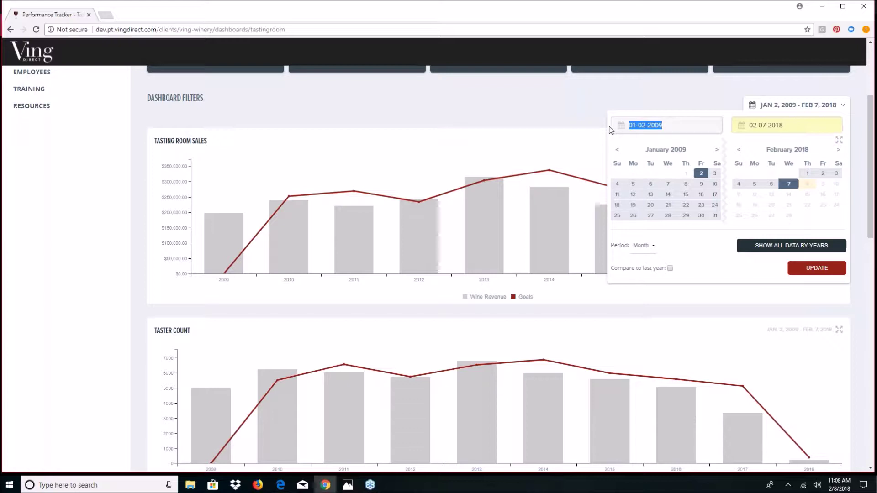
pyautogui.write('12')
pyautogui.press('BackSpace')
pyautogui.press('BackSpace')
pyautogui.write('09-01-17')
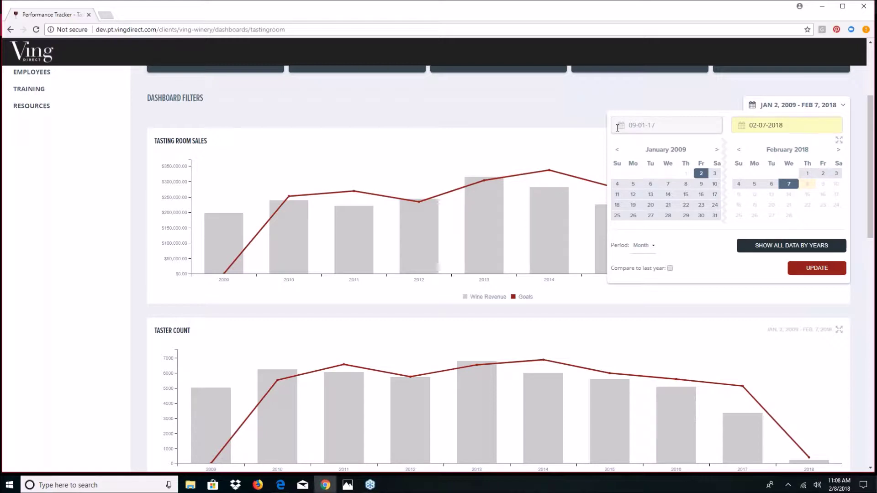
pyautogui.click(760, 128)
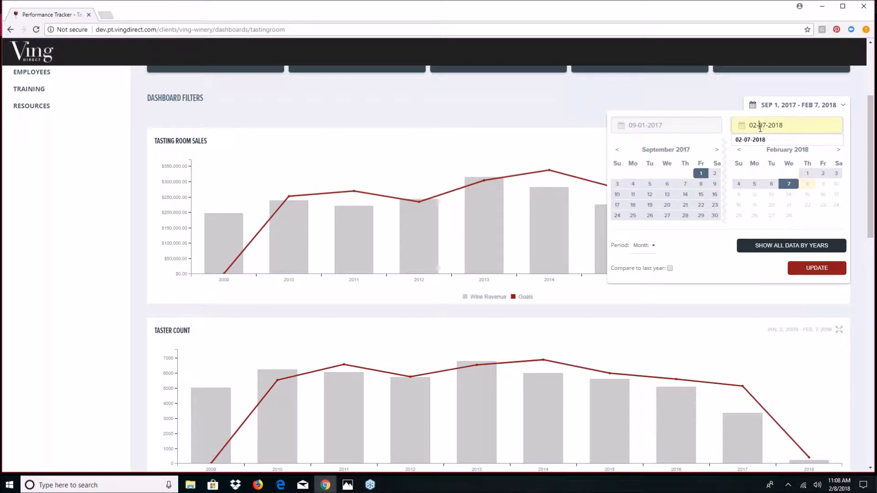
# - Set the end date to 12-31-2017, turn on Compare to last year, and update
pyautogui.moveTo(808, 127); pyautogui.dragTo(720, 122)
pyautogui.write('12-')
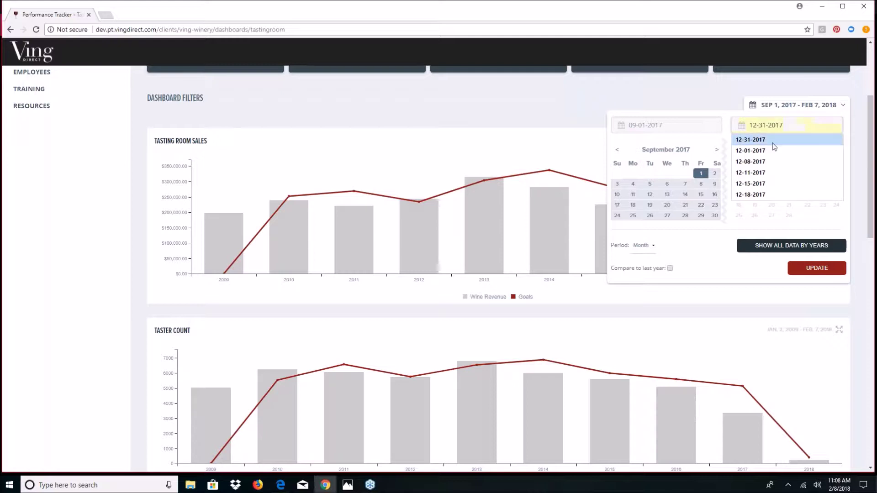
pyautogui.click(772, 140)
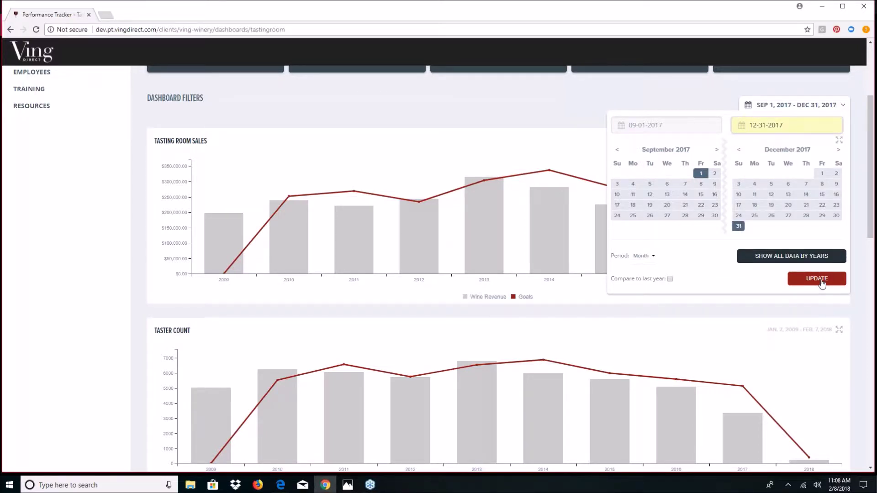
pyautogui.click(670, 278)
pyautogui.click(827, 280)
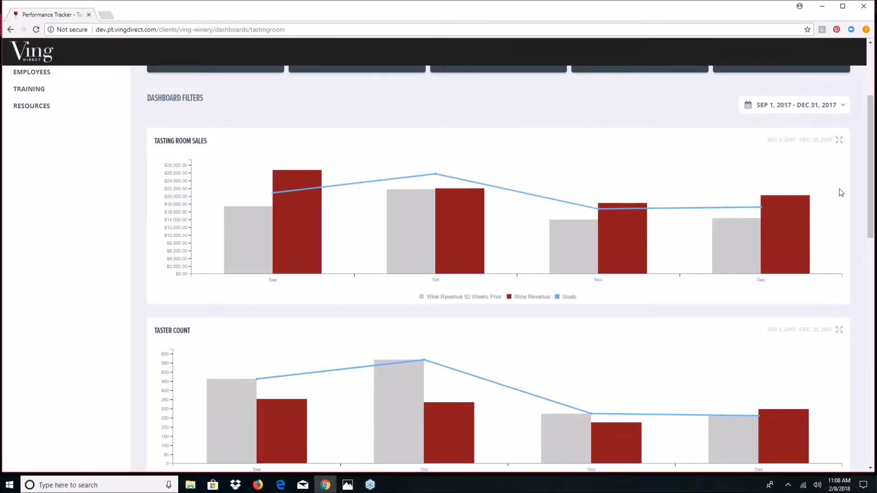
pyautogui.scroll(-1, 607, 180)
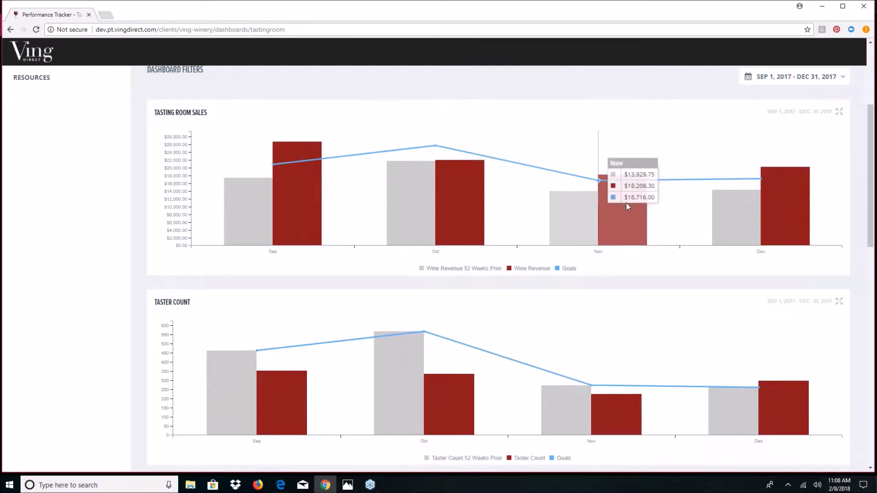
pyautogui.scroll(3, 696, 220)
pyautogui.scroll(-2, 667, 210)
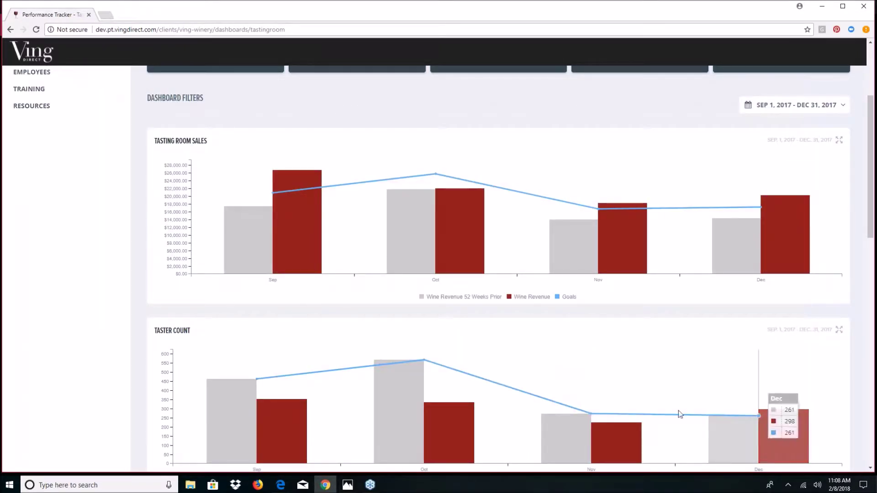
pyautogui.scroll(-1, 681, 397)
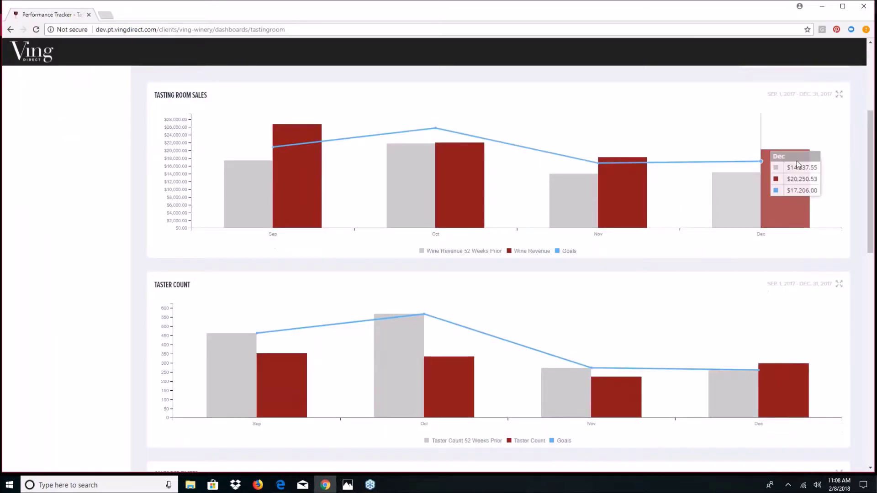
pyautogui.click(837, 99)
pyautogui.moveTo(433, 150)
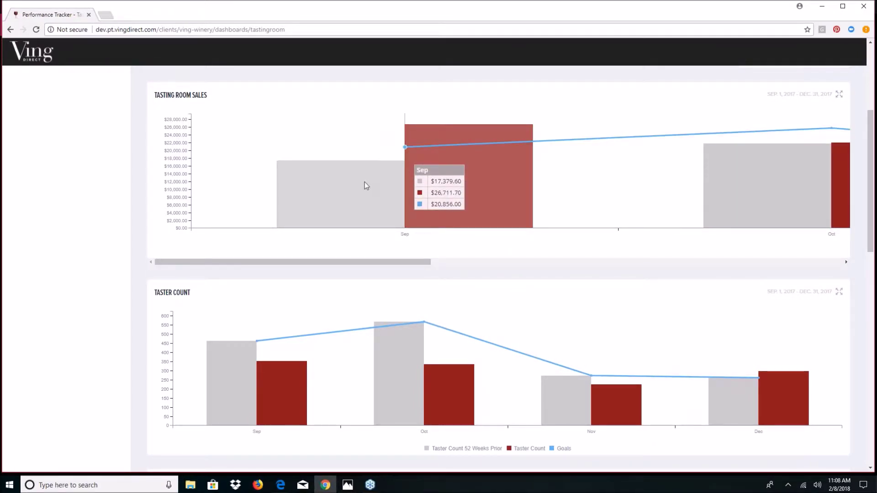
pyautogui.click(839, 95)
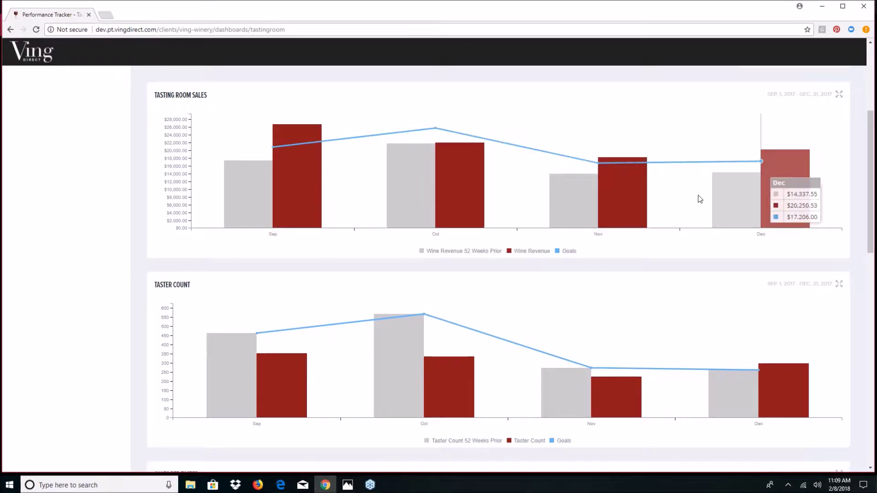
pyautogui.scroll(1, 698, 198)
pyautogui.scroll(1, 698, 198)
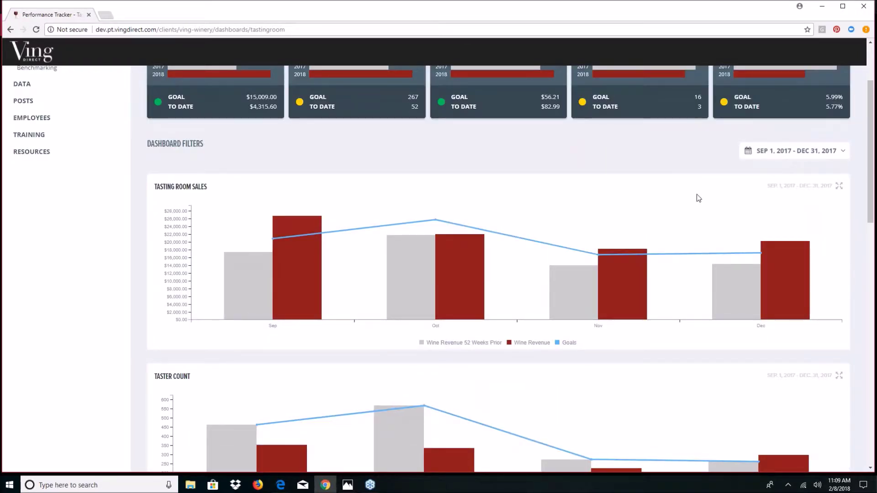
pyautogui.scroll(1, 697, 197)
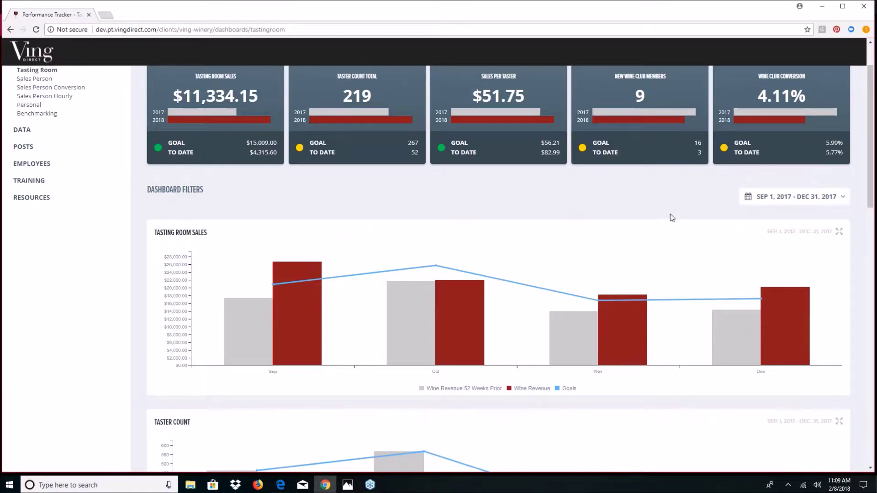
pyautogui.scroll(1, 670, 214)
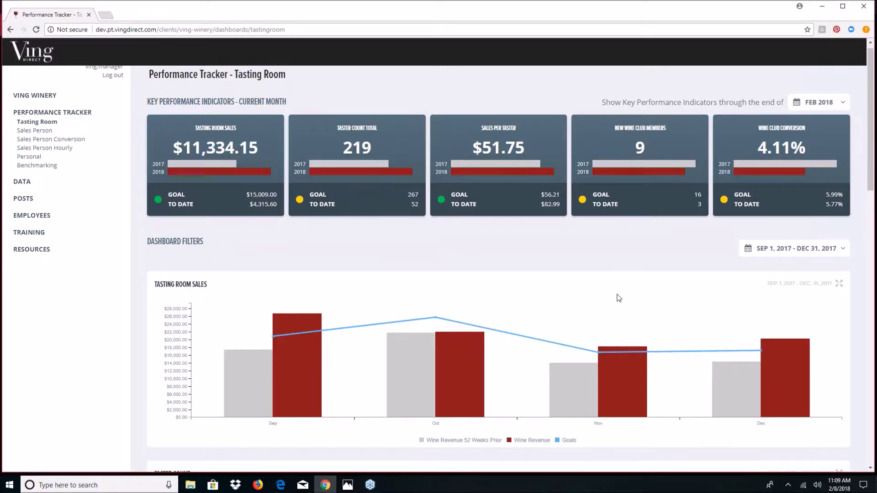
pyautogui.scroll(-1, 619, 298)
pyautogui.scroll(1, 836, 233)
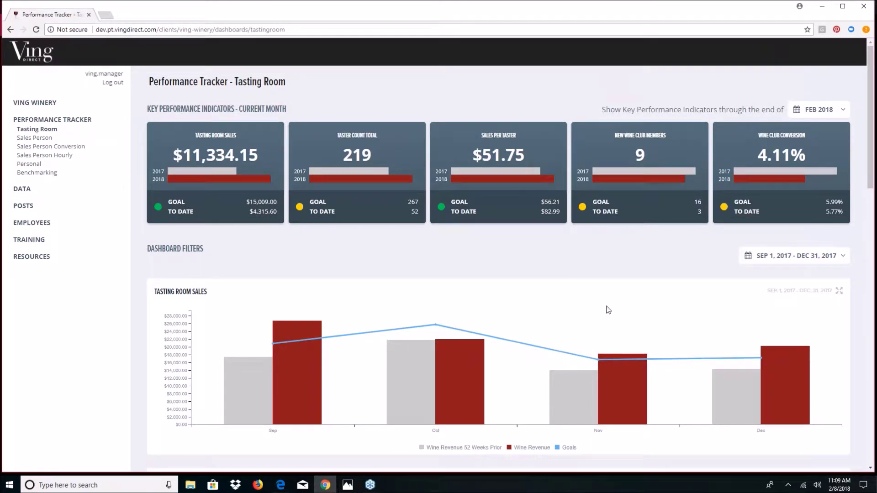
# - Switch to the Sales Person dashboard and look through its per-host sales and club member charts
pyautogui.click(42, 139)
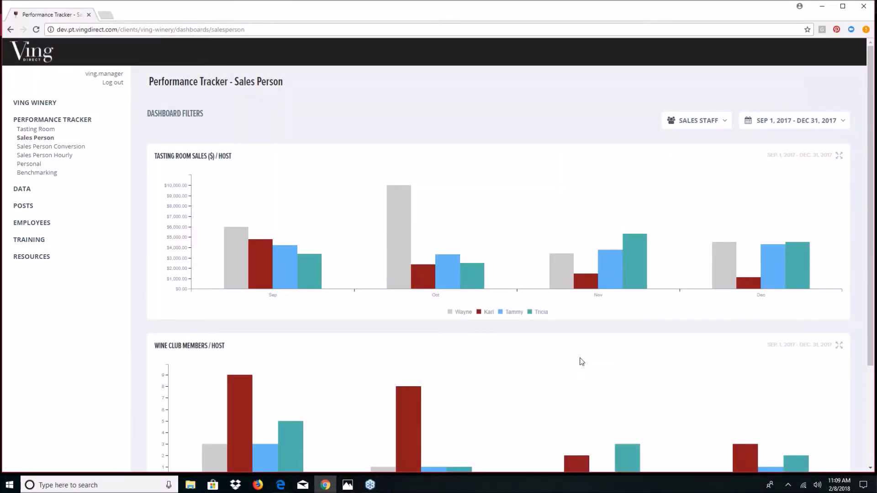
pyautogui.scroll(-1, 570, 361)
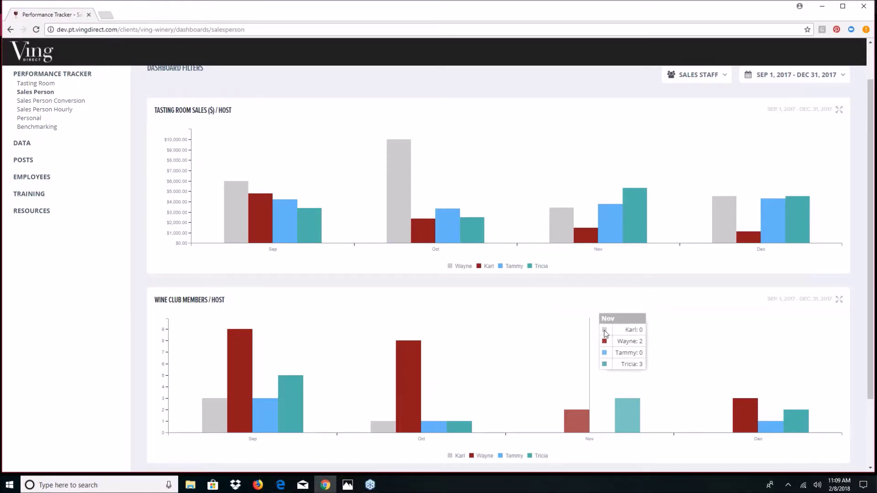
pyautogui.scroll(1, 609, 331)
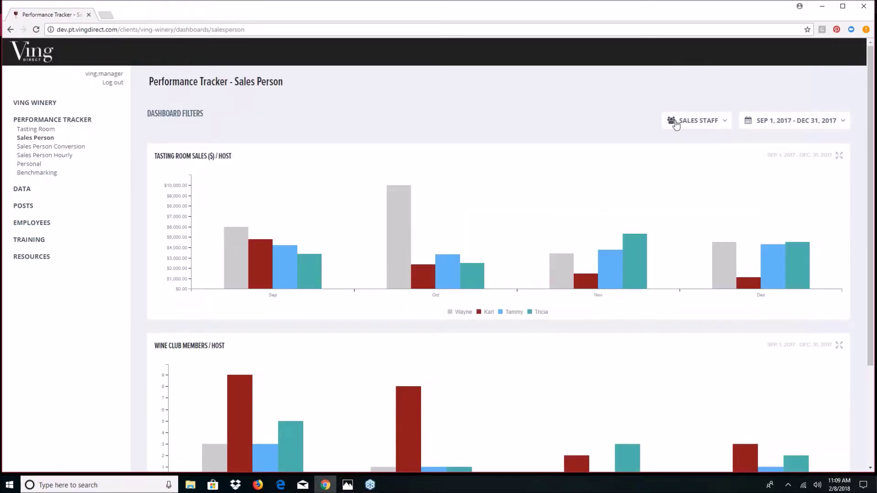
# - Select all employees in the Sales Staff filter, update, and review the redrawn charts
pyautogui.click(725, 123)
pyautogui.click(591, 266)
pyautogui.click(641, 450)
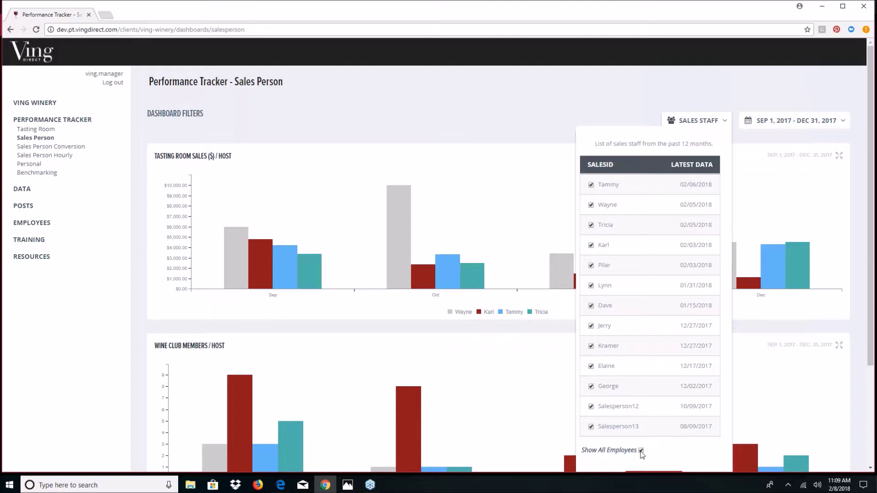
pyautogui.click(641, 451)
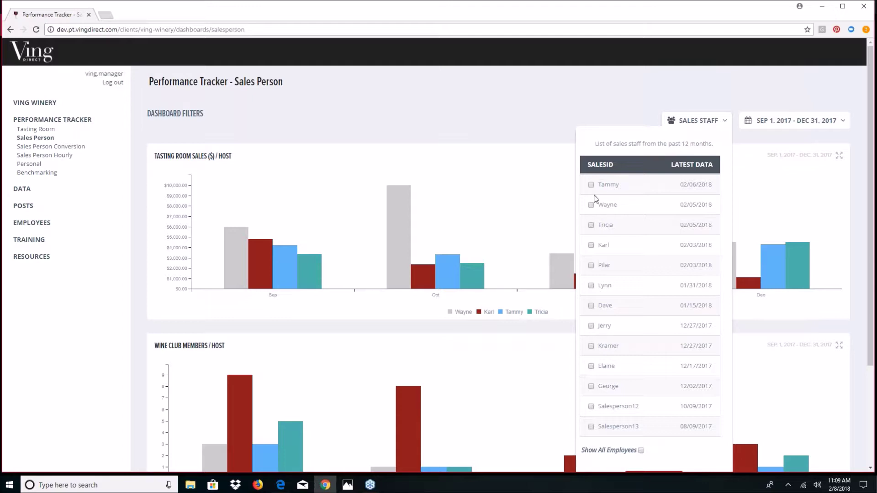
pyautogui.click(640, 450)
pyautogui.scroll(-2, 660, 420)
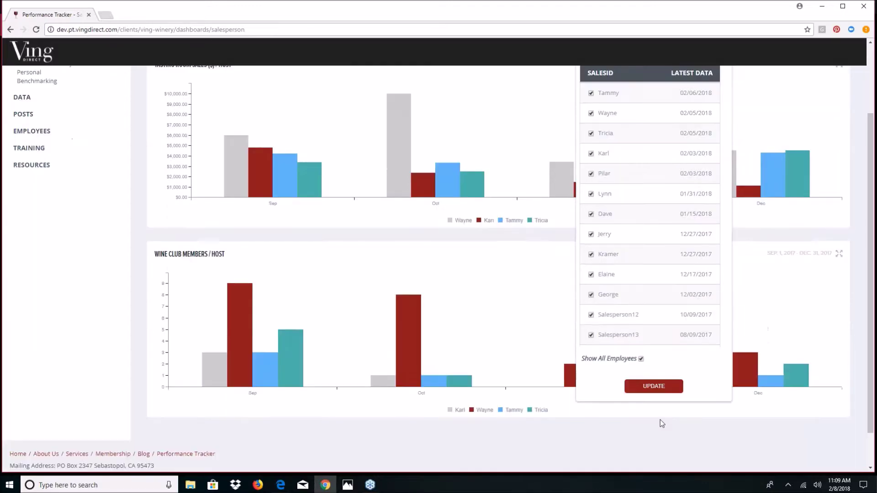
pyautogui.click(667, 387)
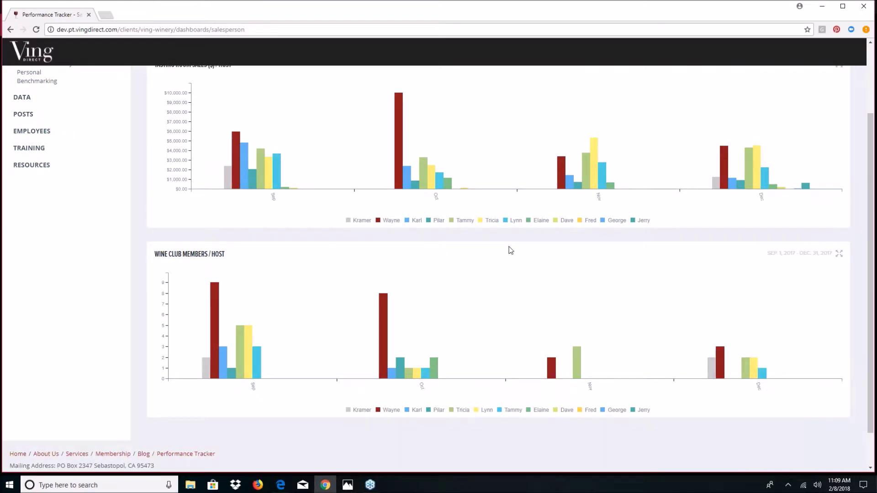
pyautogui.scroll(1, 640, 274)
pyautogui.scroll(1, 655, 282)
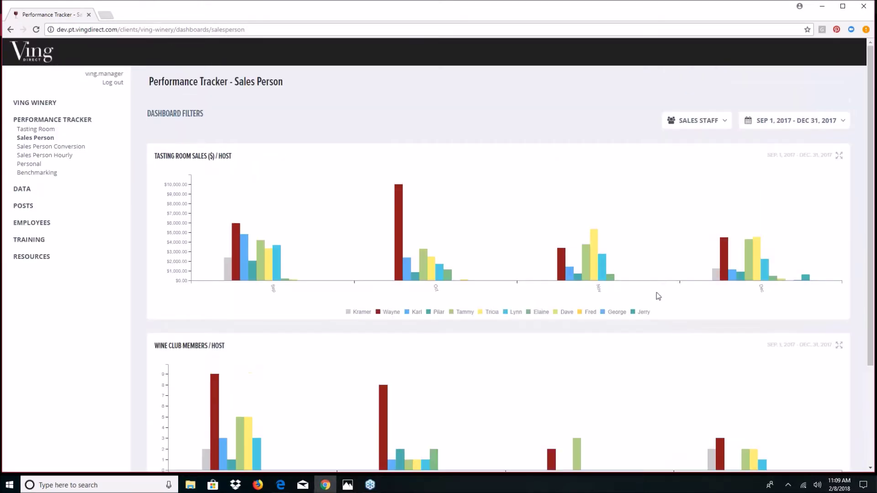
pyautogui.scroll(-1, 614, 306)
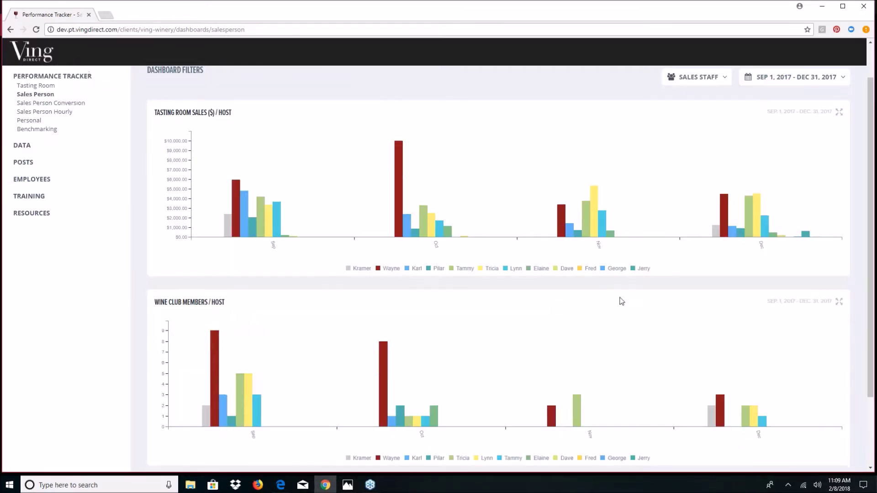
pyautogui.scroll(-1, 639, 274)
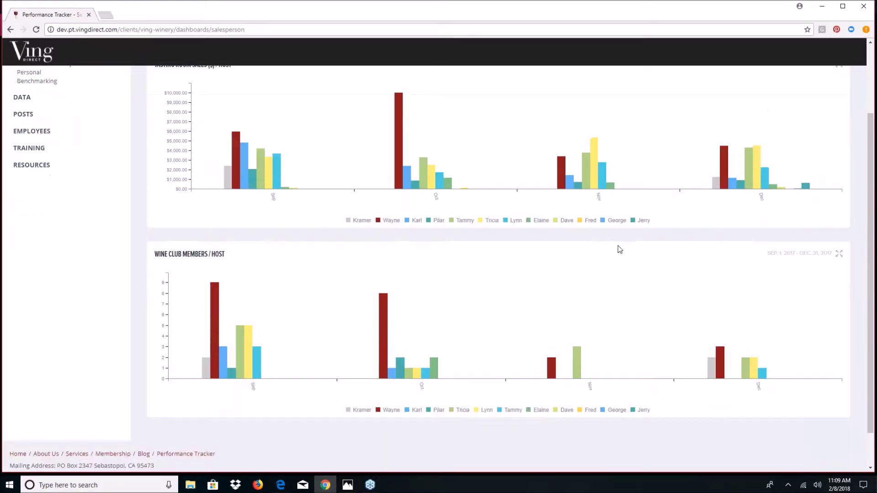
pyautogui.scroll(2, 608, 271)
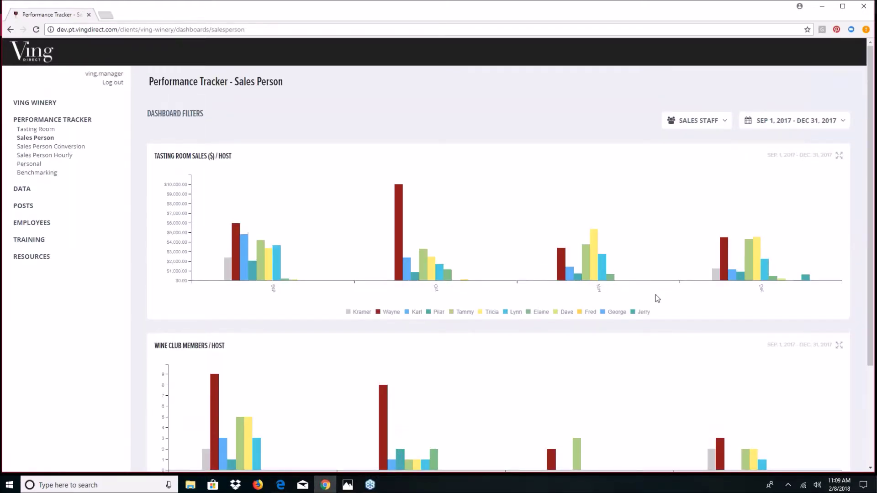
# - Exclude five staff members from the Sales Staff filter and update the charts
pyautogui.click(720, 122)
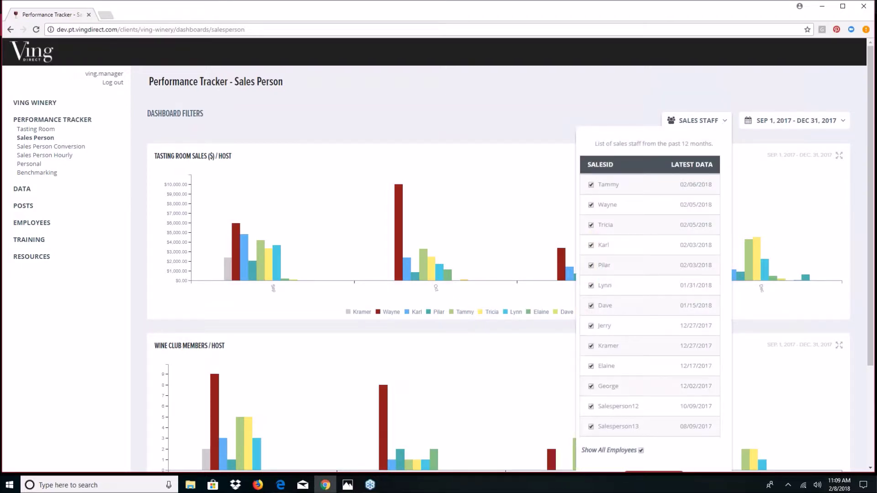
pyautogui.click(591, 427)
pyautogui.click(591, 407)
pyautogui.click(591, 387)
pyautogui.click(591, 366)
pyautogui.click(591, 326)
pyautogui.scroll(-2, 694, 429)
pyautogui.scroll(-4, 661, 438)
pyautogui.click(662, 392)
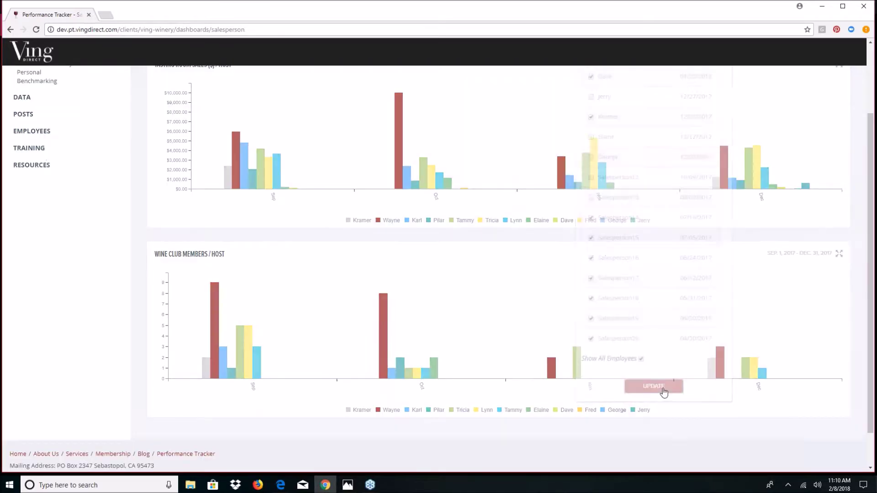
pyautogui.scroll(2, 711, 245)
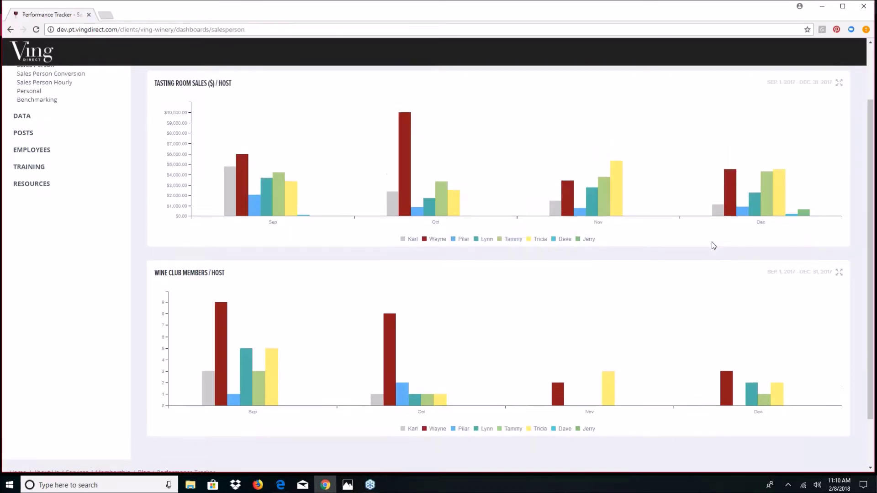
pyautogui.click(849, 121)
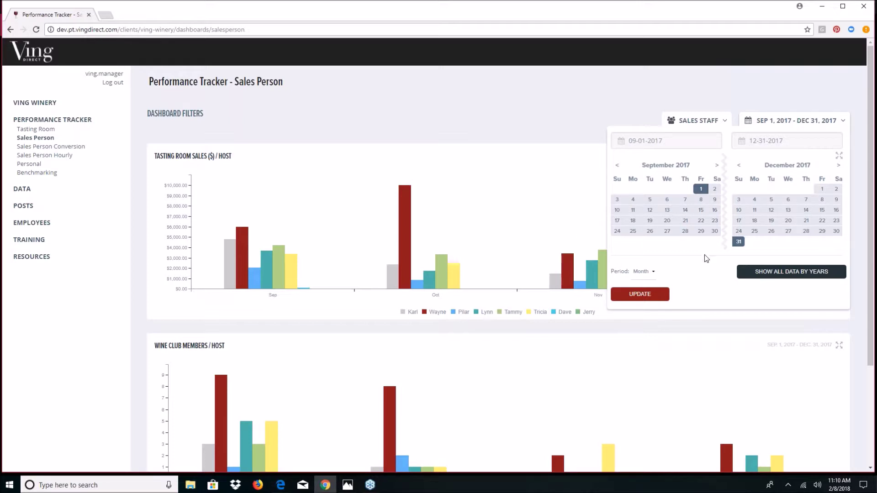
pyautogui.click(731, 81)
# - Open Sales Person Conversion and read tooltip values for average sales per taster and club conversion
pyautogui.click(61, 147)
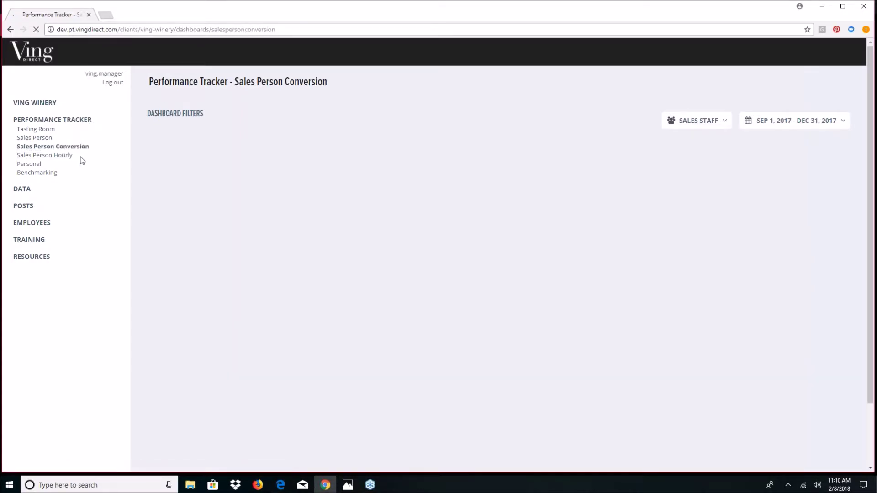
pyautogui.scroll(-1, 475, 340)
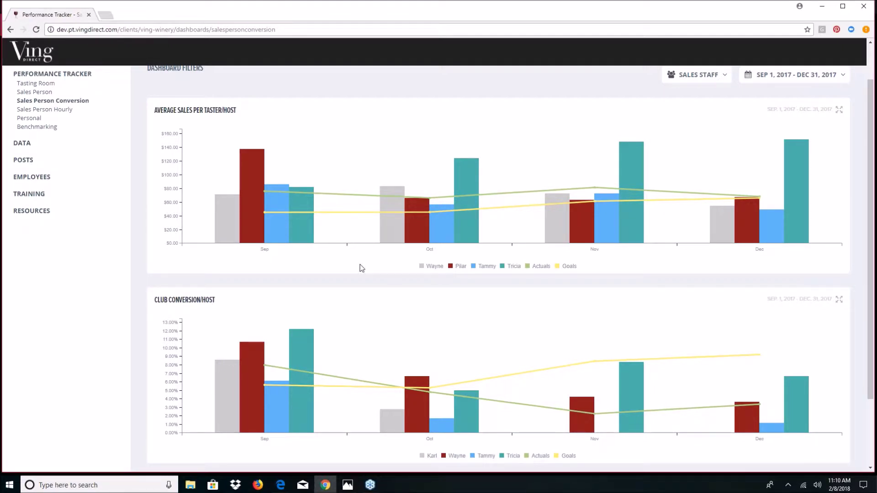
pyautogui.moveTo(329, 221)
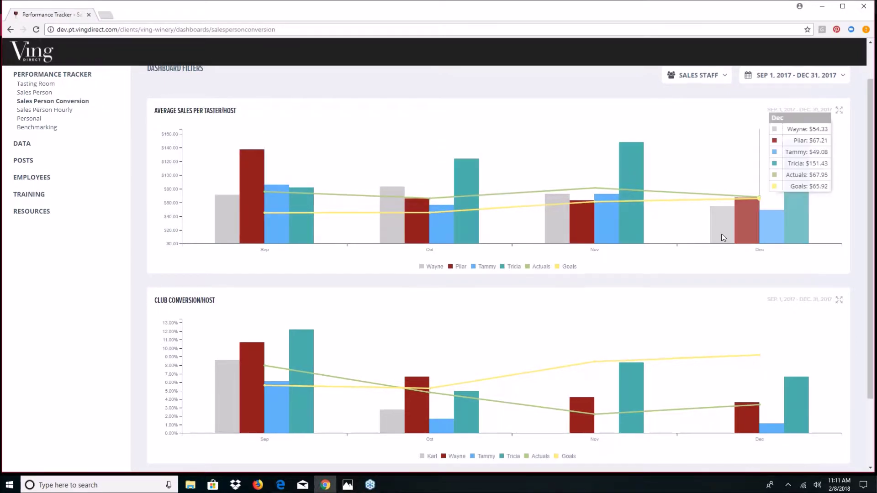
pyautogui.scroll(1, 721, 234)
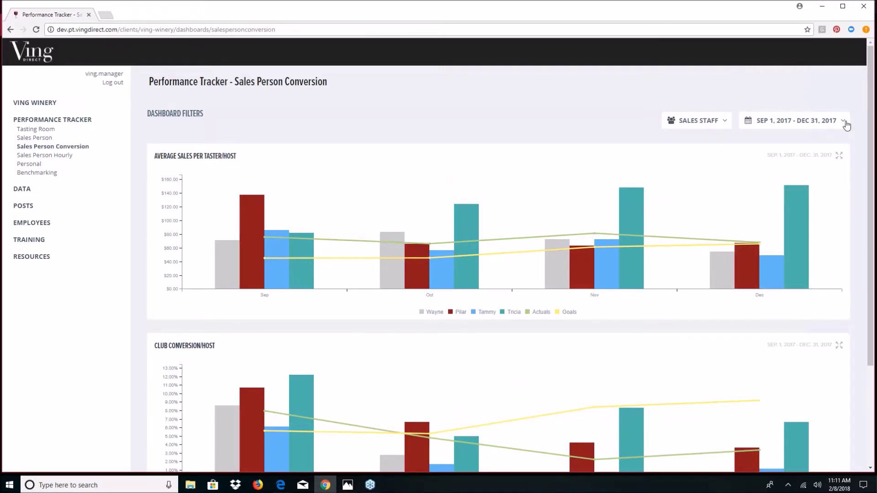
pyautogui.scroll(-3, 348, 259)
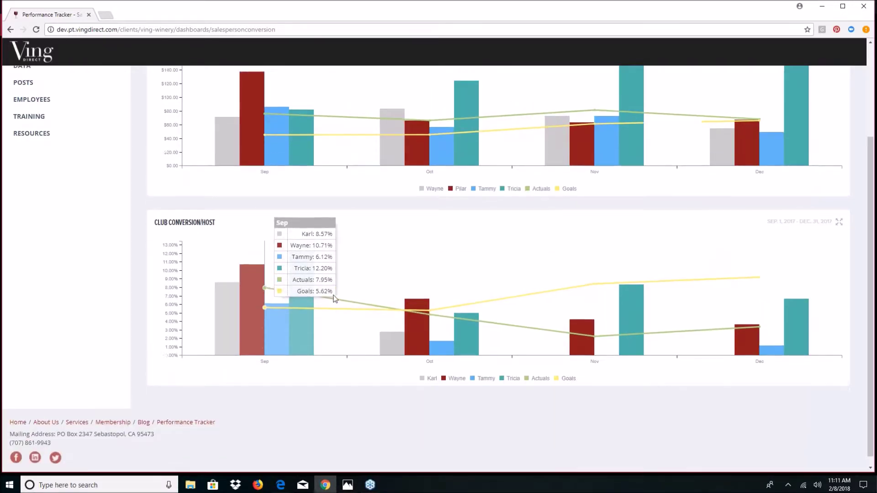
pyautogui.scroll(2, 335, 299)
pyautogui.moveTo(727, 222)
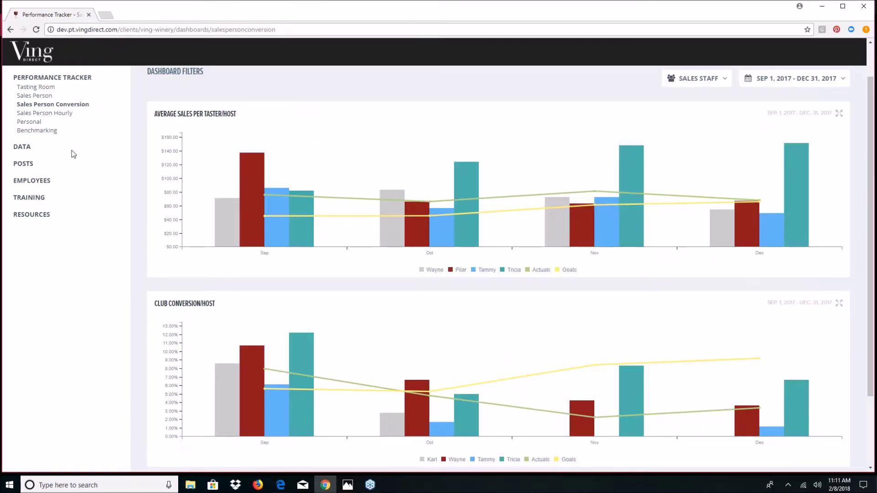
# - Open the Personal dashboard from the Performance Tracker sidebar
pyautogui.click(37, 123)
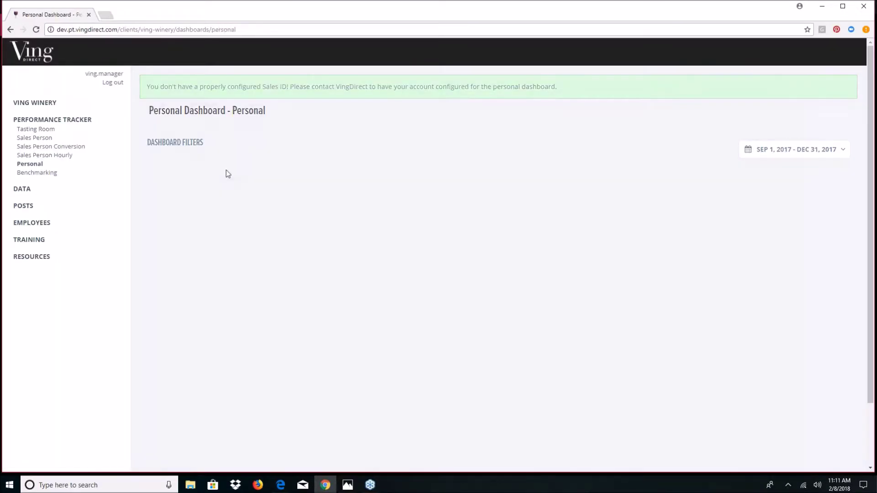
# - Open the Benchmarking dashboard, review its current-month KPI cards and pool charts, and open the date range picker
pyautogui.click(44, 174)
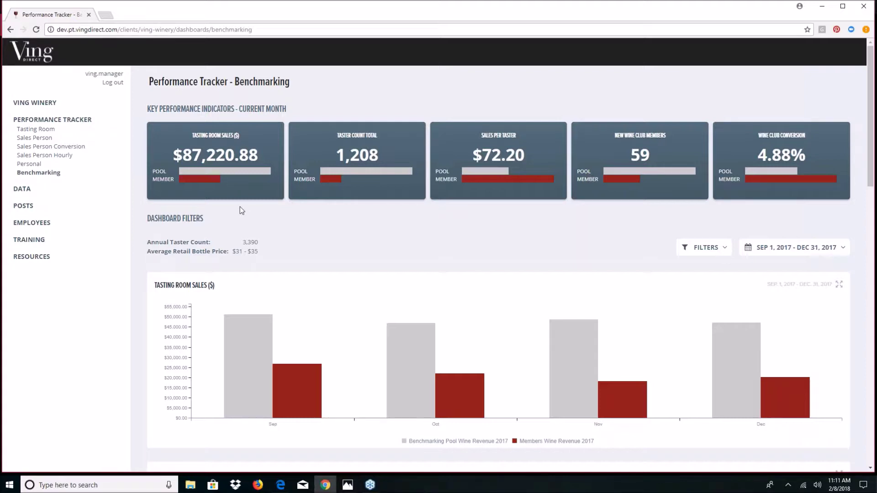
pyautogui.moveTo(259, 170)
pyautogui.moveTo(449, 172)
pyautogui.scroll(-1, 399, 221)
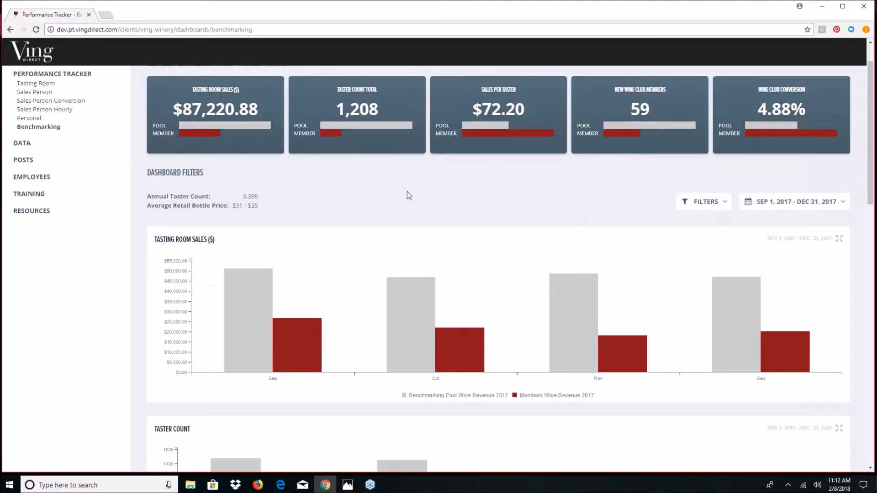
pyautogui.scroll(-1, 429, 210)
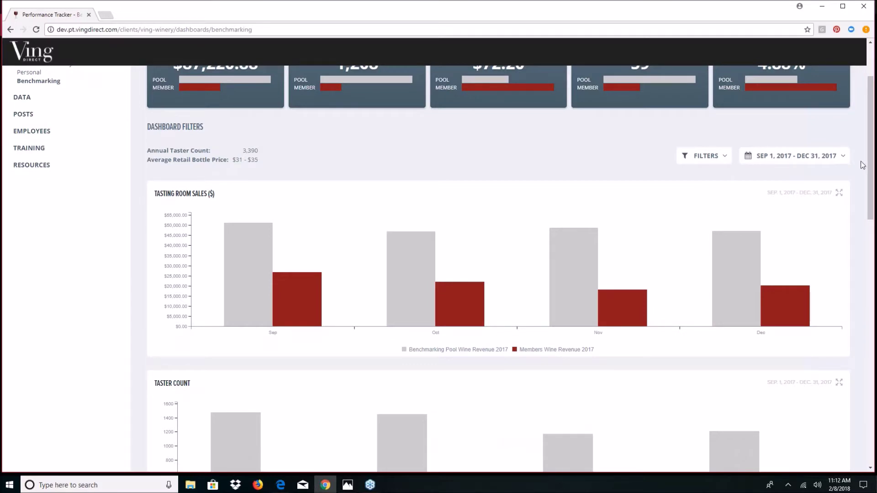
pyautogui.click(844, 160)
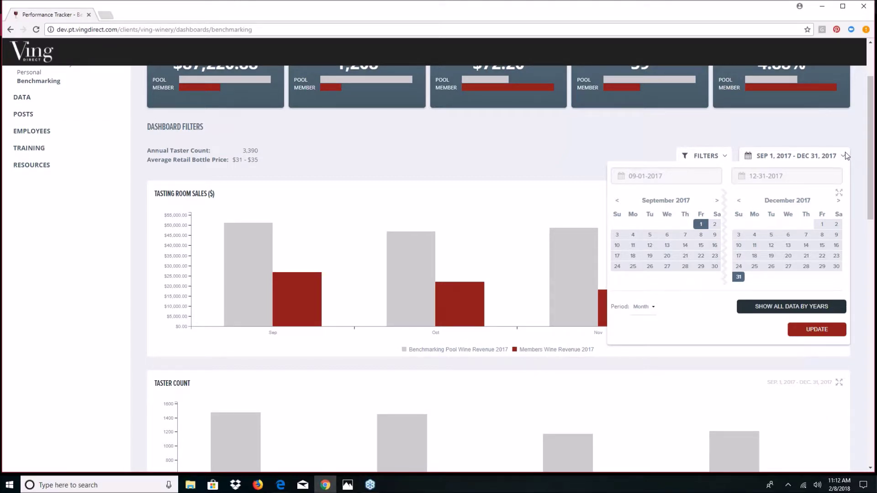
# - Close the date picker and narrow the Annual Taster Count filter to 0–11,500
pyautogui.click(715, 155)
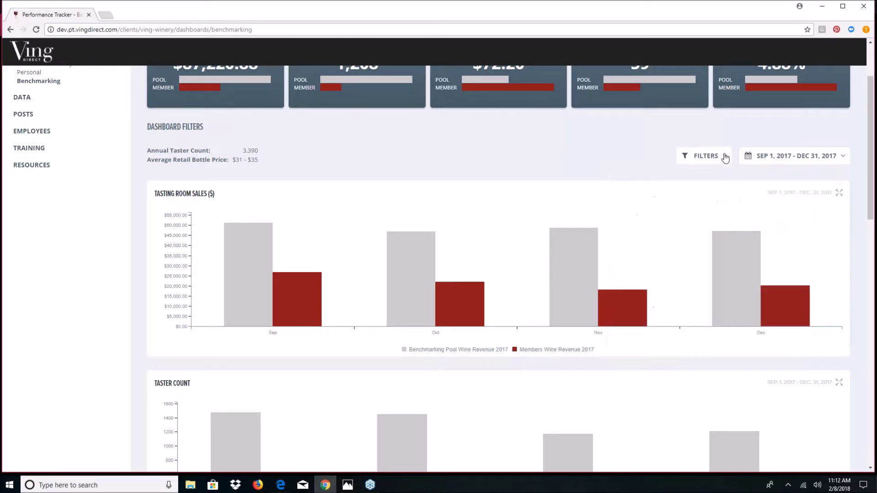
pyautogui.click(724, 157)
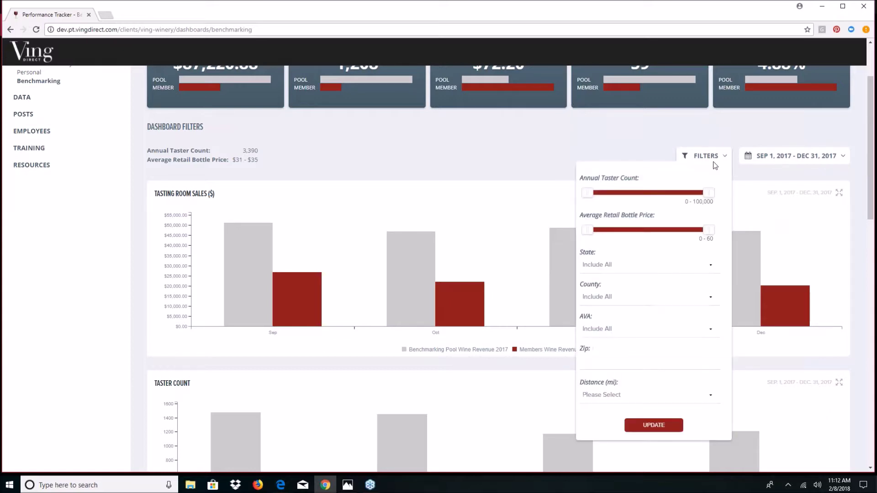
pyautogui.scroll(-1, 713, 164)
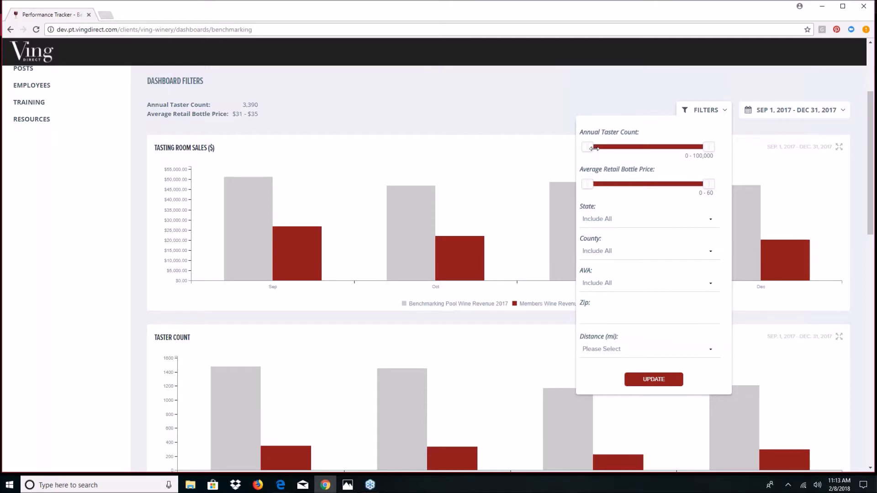
pyautogui.moveTo(584, 154); pyautogui.dragTo(615, 155)
pyautogui.moveTo(673, 150); pyautogui.dragTo(582, 147)
pyautogui.moveTo(662, 147); pyautogui.dragTo(603, 157)
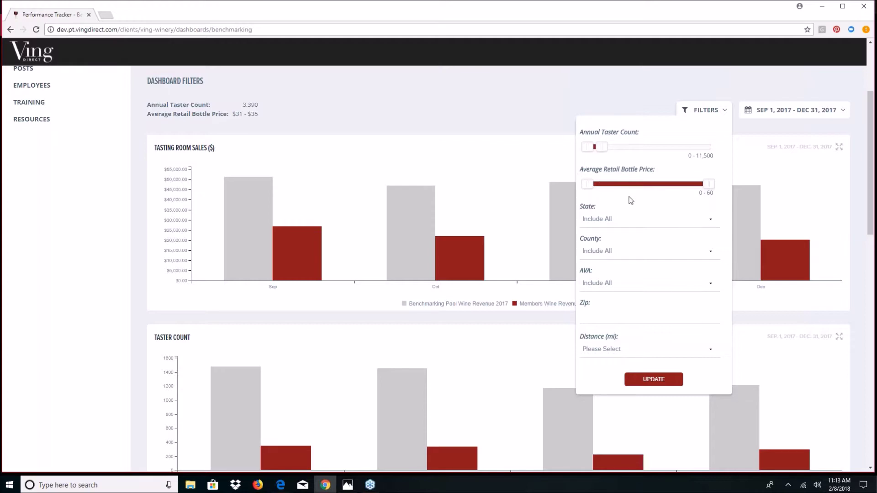
# - Keep all states, counties and AVAs, set zip 95448 with 60-mile distance, and apply the filters
pyautogui.click(711, 220)
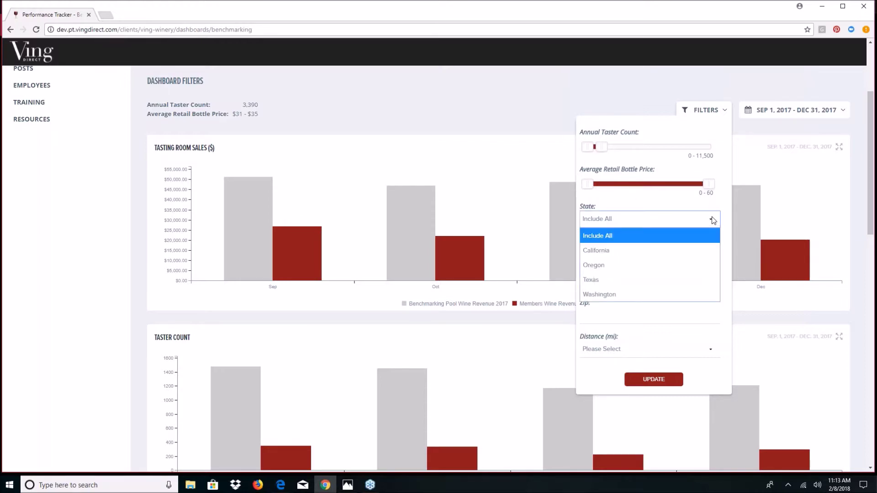
pyautogui.click(727, 240)
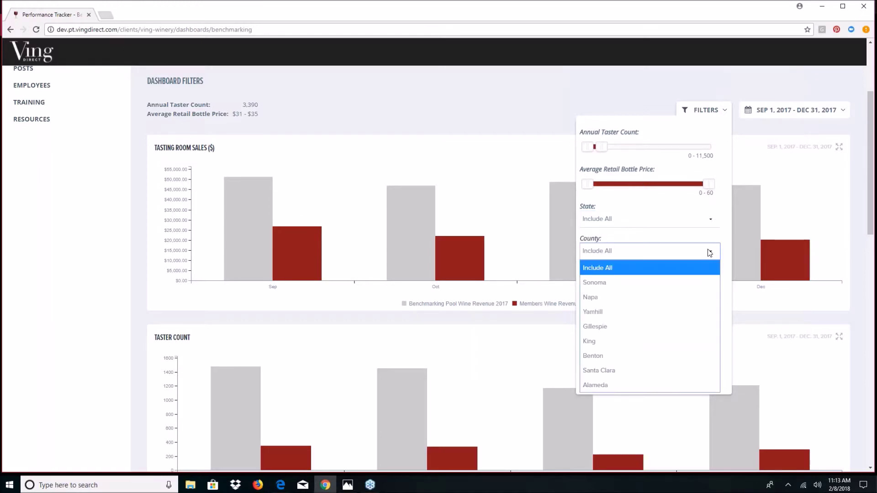
pyautogui.click(728, 252)
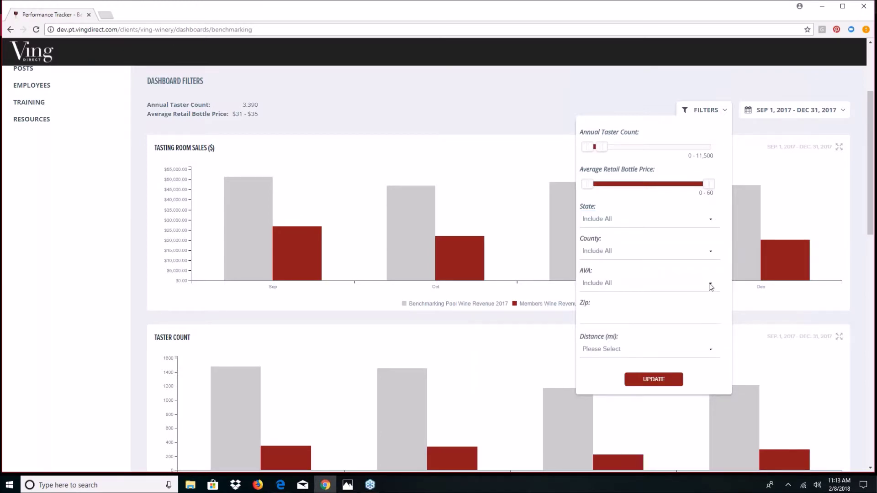
pyautogui.click(711, 285)
pyautogui.click(711, 287)
pyautogui.click(695, 312)
pyautogui.write('95448')
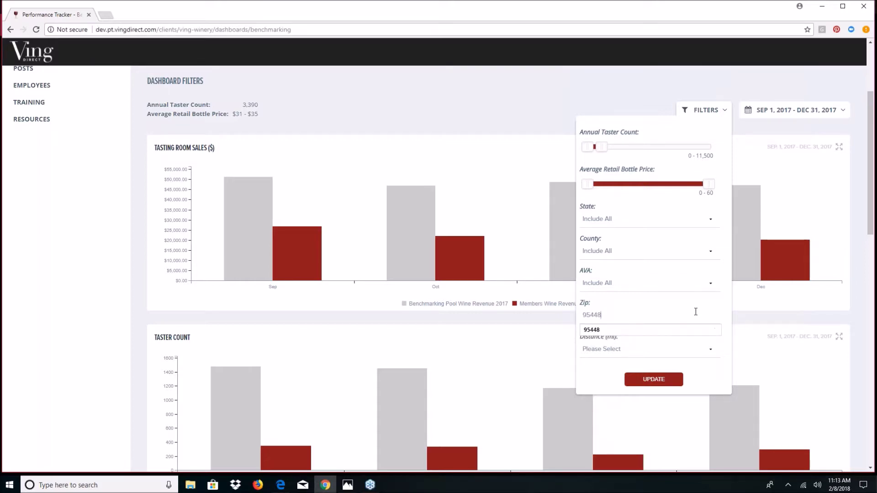
pyautogui.click(686, 347)
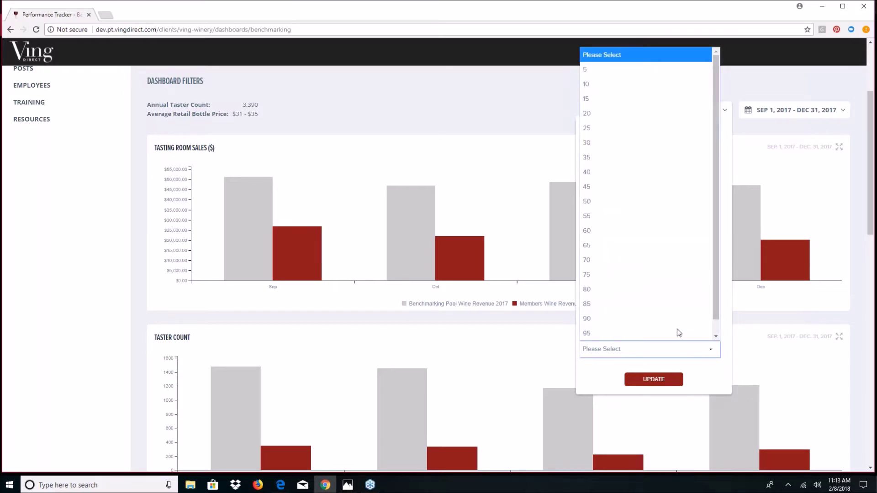
pyautogui.click(682, 238)
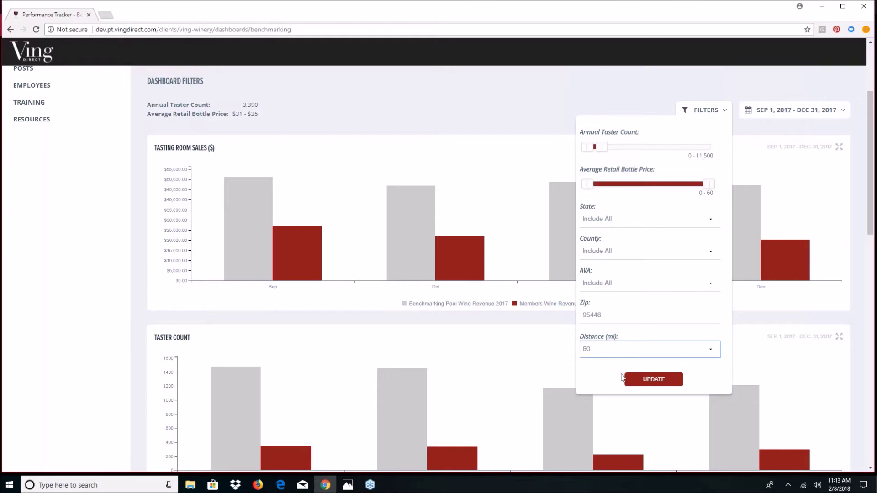
pyautogui.click(645, 382)
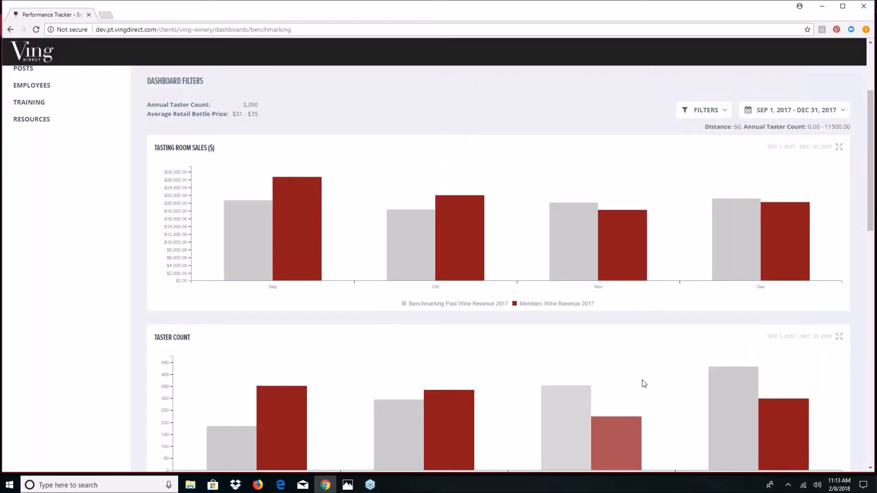
# - Scroll through the filtered pool-versus-member charts, inspecting bar values
pyautogui.moveTo(730, 191)
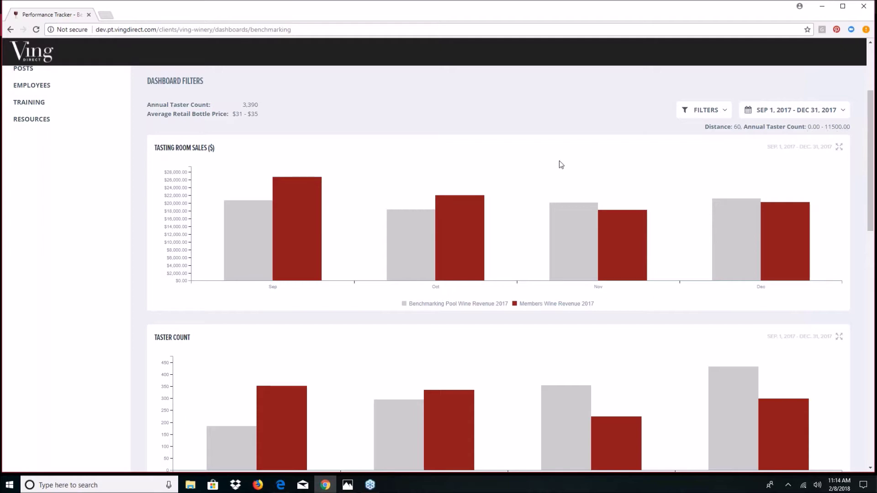
pyautogui.moveTo(625, 222)
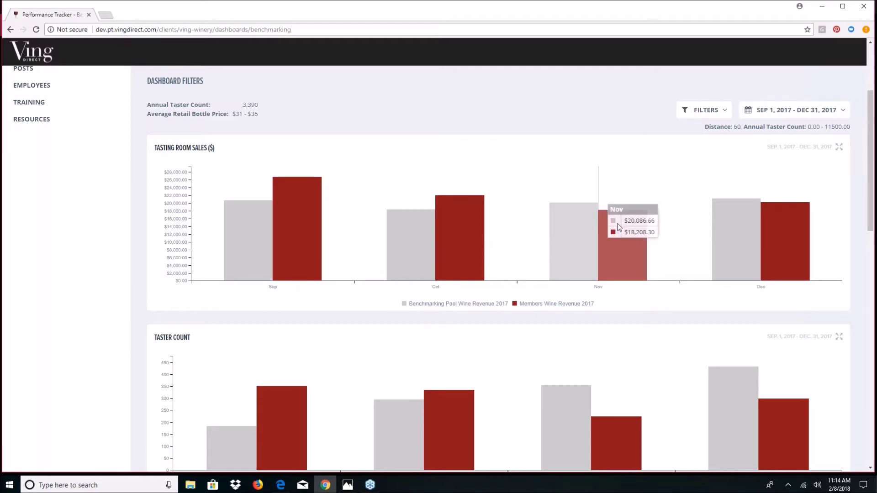
pyautogui.moveTo(421, 235)
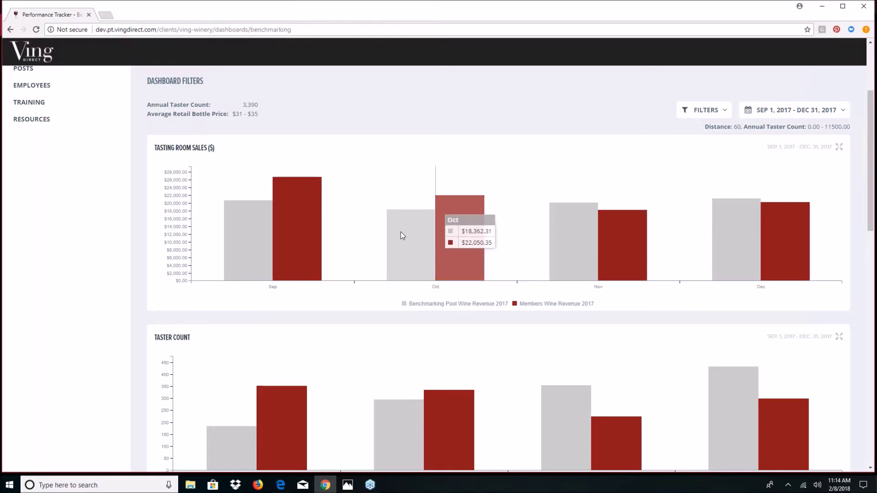
pyautogui.moveTo(292, 226)
pyautogui.scroll(-1, 280, 223)
pyautogui.scroll(-7, 281, 223)
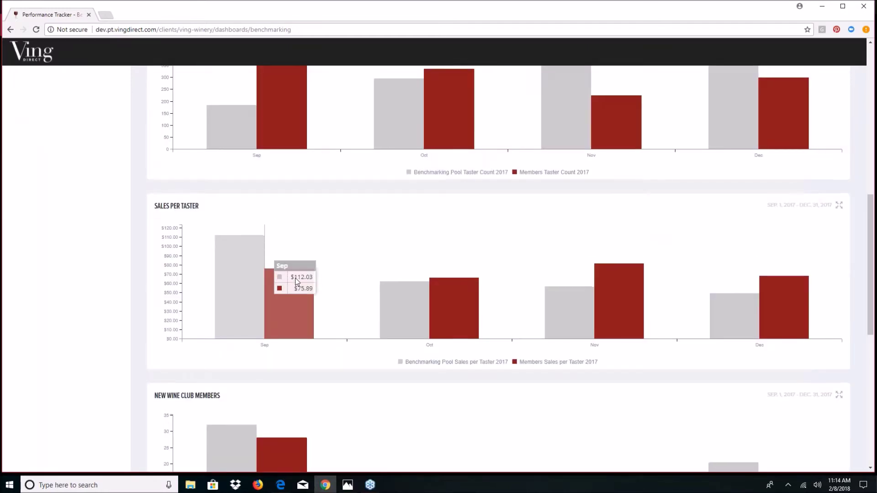
pyautogui.scroll(-6, 295, 278)
pyautogui.scroll(-3, 301, 286)
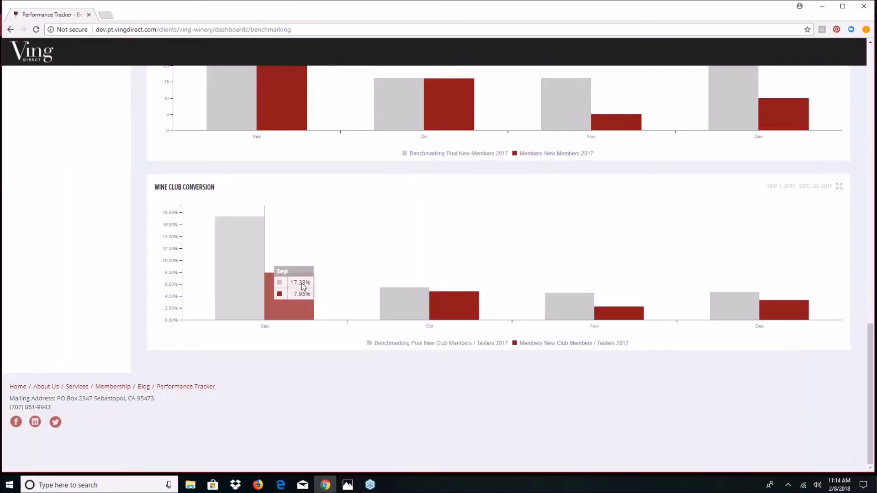
pyautogui.moveTo(544, 318)
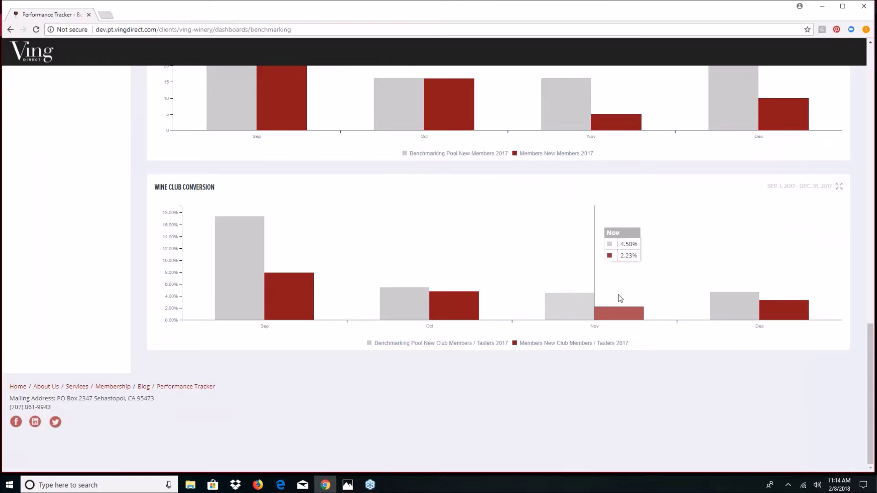
pyautogui.scroll(4, 691, 264)
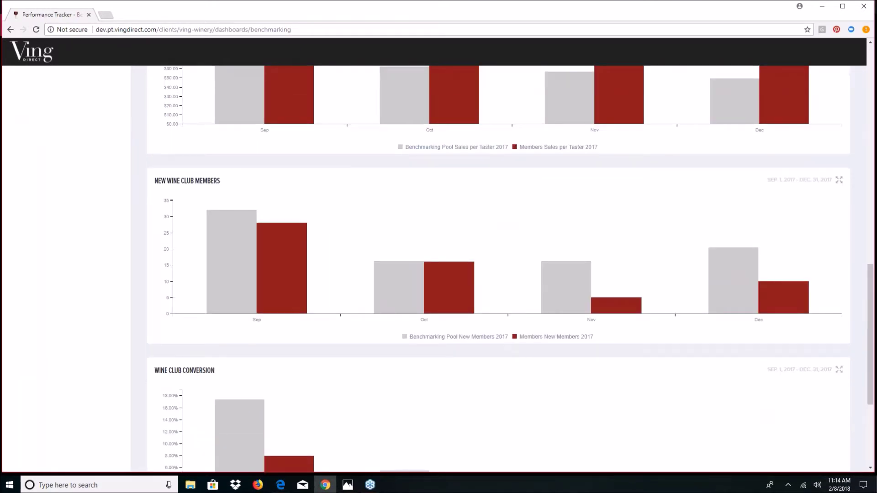
# - Expand and restore the New Wine Club Members chart, then reopen the filter panel
pyautogui.click(839, 181)
pyautogui.click(838, 182)
pyautogui.scroll(6, 839, 184)
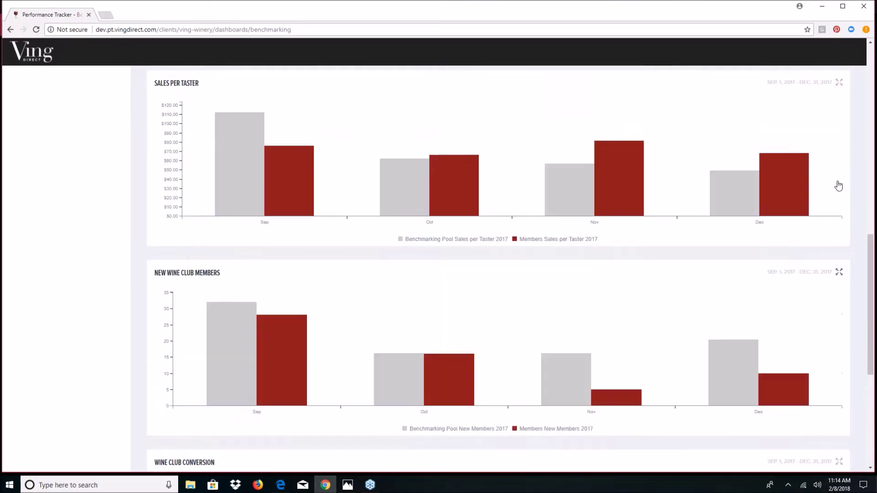
pyautogui.scroll(8, 839, 184)
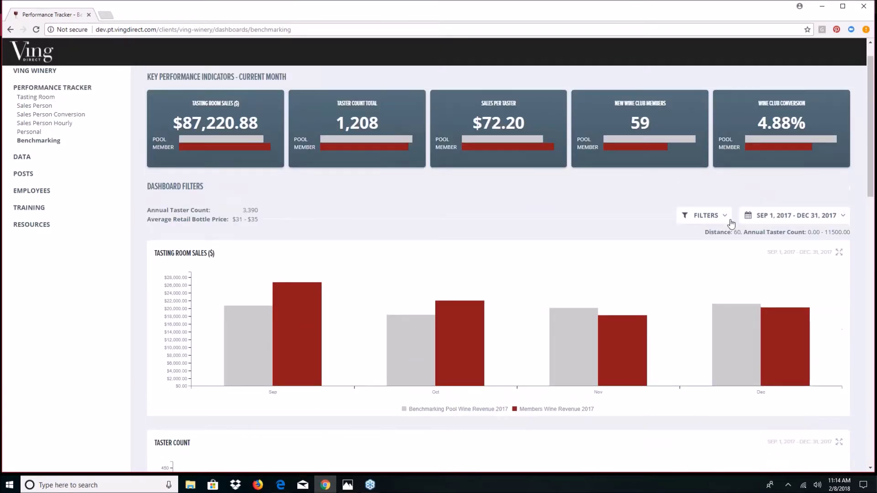
pyautogui.click(730, 222)
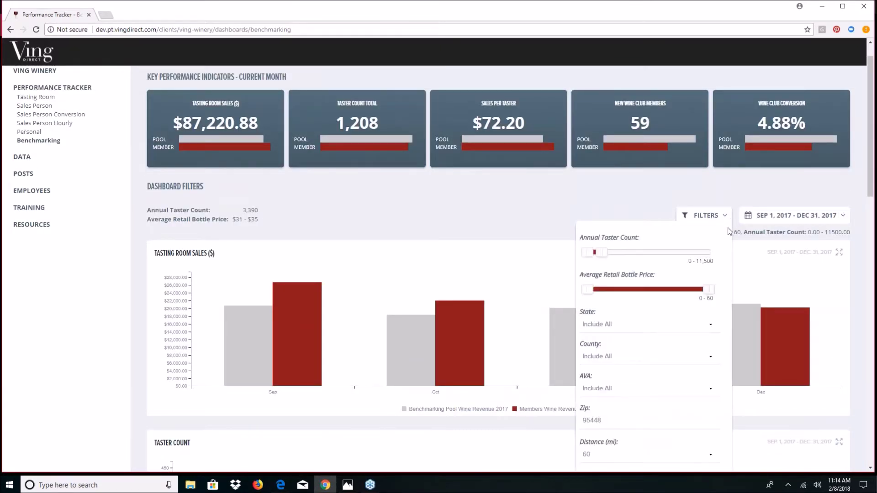
pyautogui.scroll(-3, 727, 229)
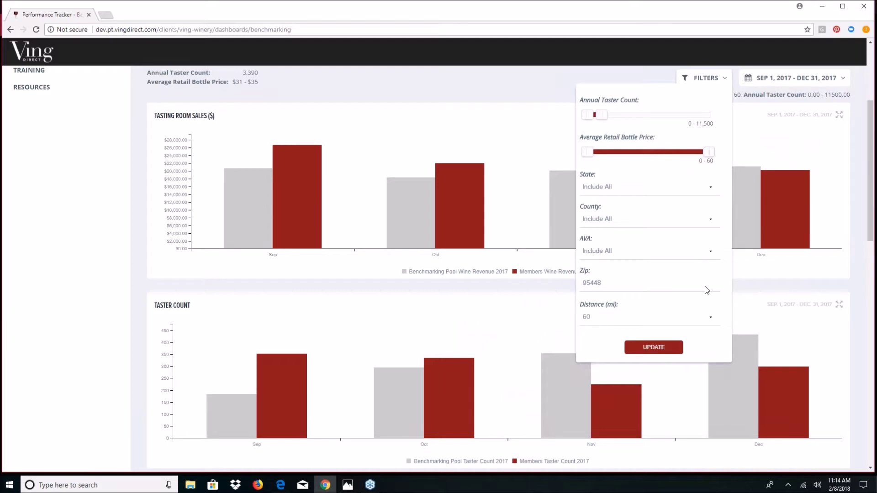
# - Widen Annual Taster Count to 0–100,000 and bottle price to 0–40, then apply
pyautogui.moveTo(600, 114); pyautogui.dragTo(717, 117)
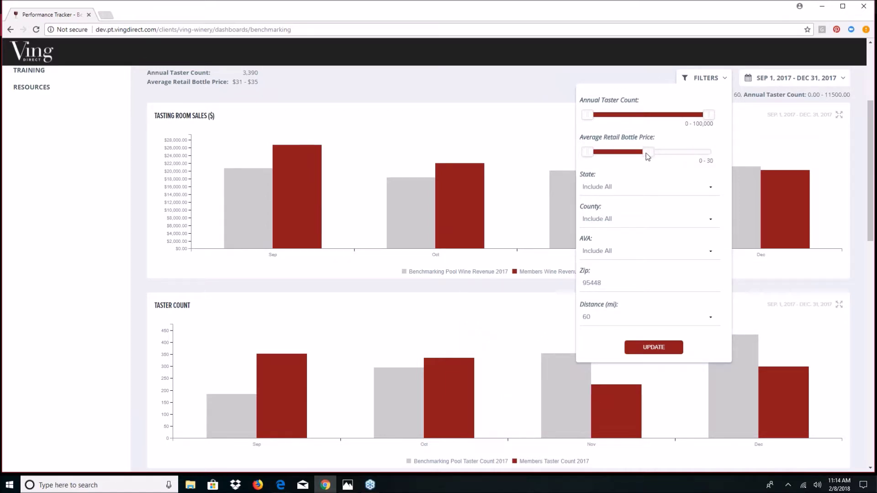
pyautogui.moveTo(626, 154); pyautogui.dragTo(666, 151)
pyautogui.click(665, 351)
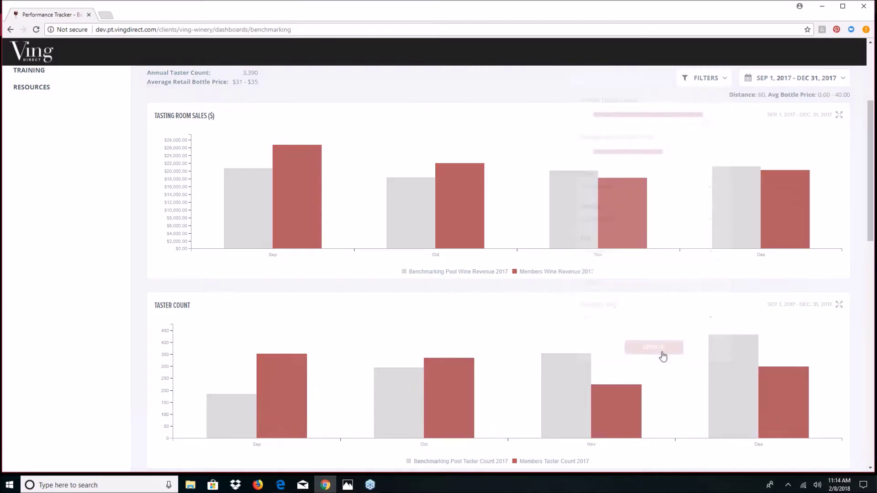
# - Reapply the filters to refresh the charts, showing December pool sales of $55,392.48
pyautogui.moveTo(707, 237)
pyautogui.scroll(1, 708, 230)
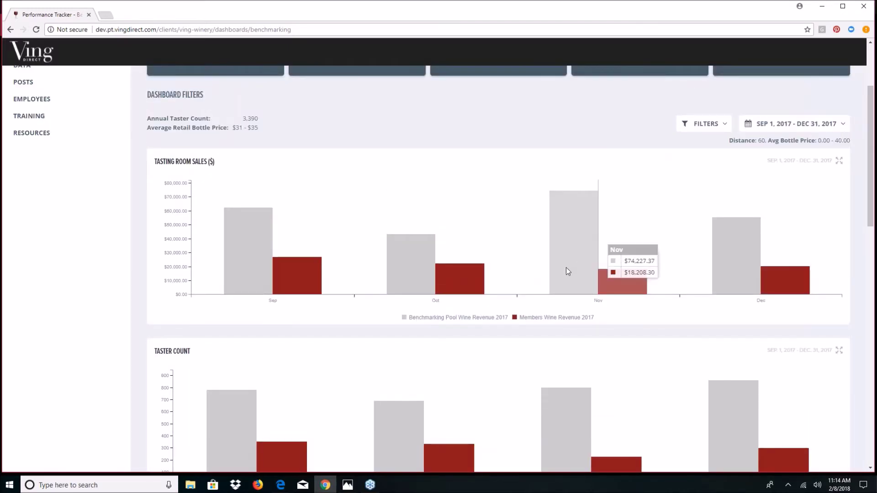
pyautogui.moveTo(439, 276)
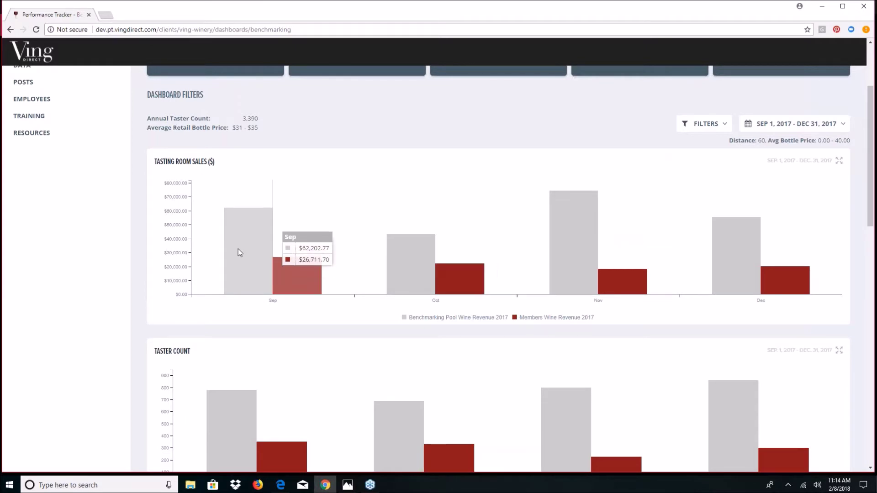
pyautogui.click(726, 124)
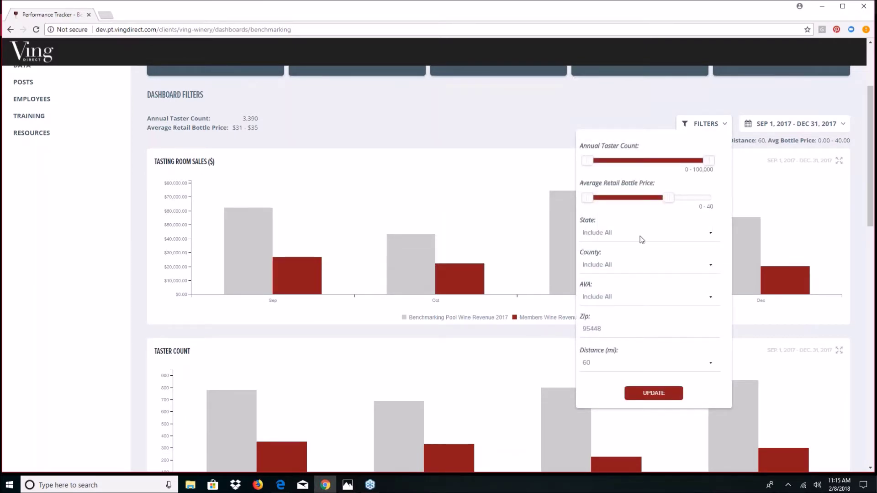
pyautogui.click(665, 399)
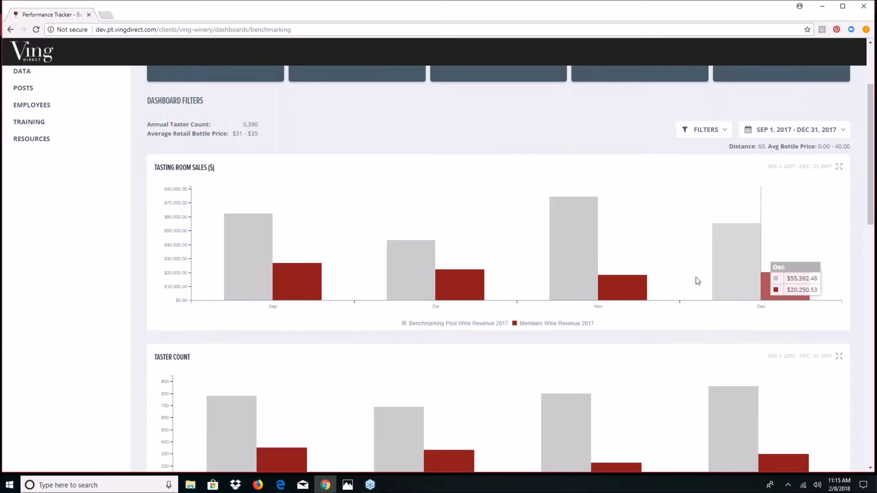
pyautogui.scroll(3, 695, 277)
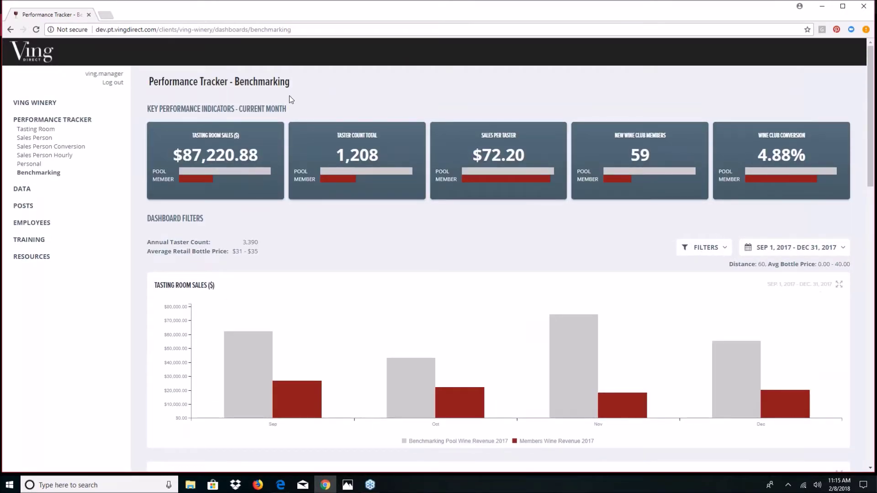
# - Go to Data > Sales Person Data > View Goals to see 2018 monthly taster count goals
pyautogui.click(22, 188)
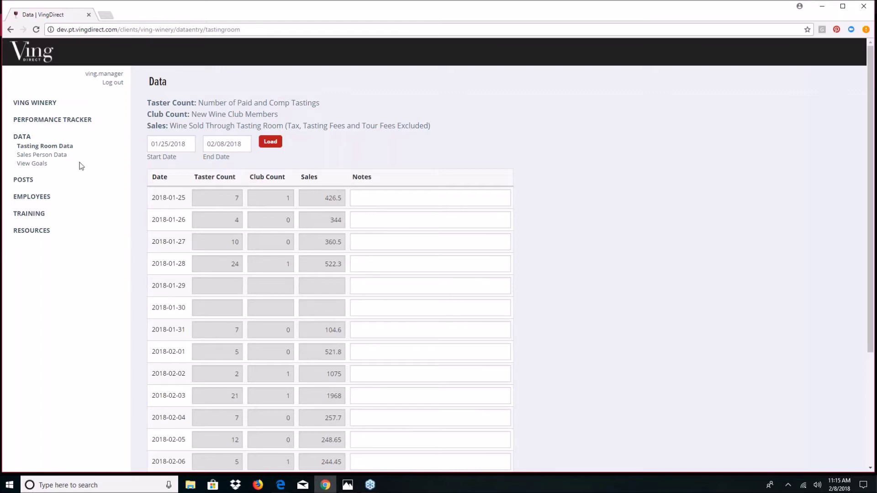
pyautogui.click(53, 157)
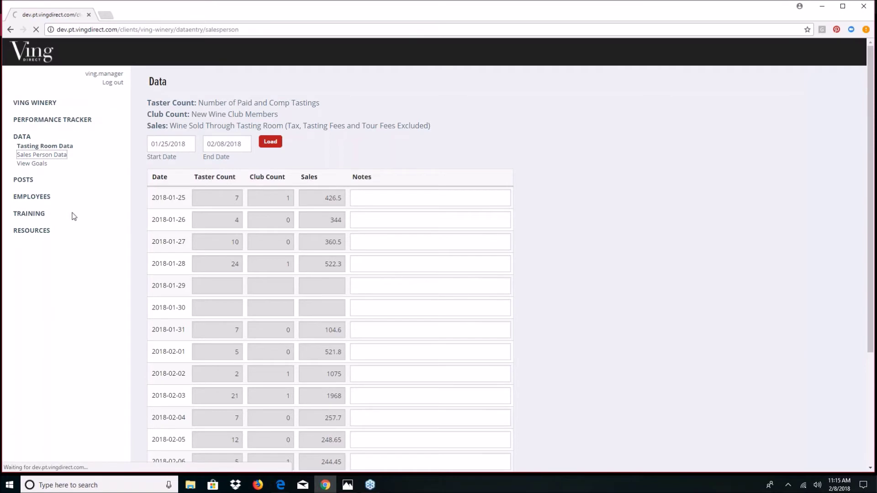
pyautogui.click(43, 165)
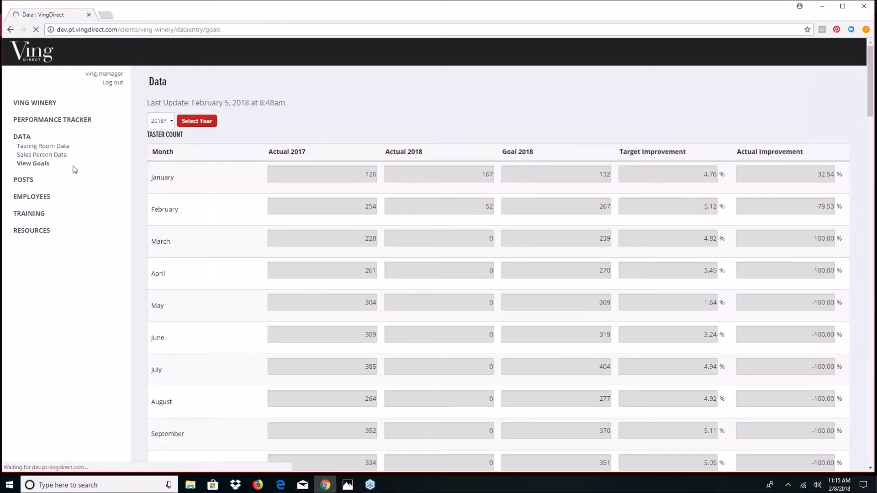
# - View the Posts list, then the Members of Ving Winery employee list
pyautogui.click(32, 181)
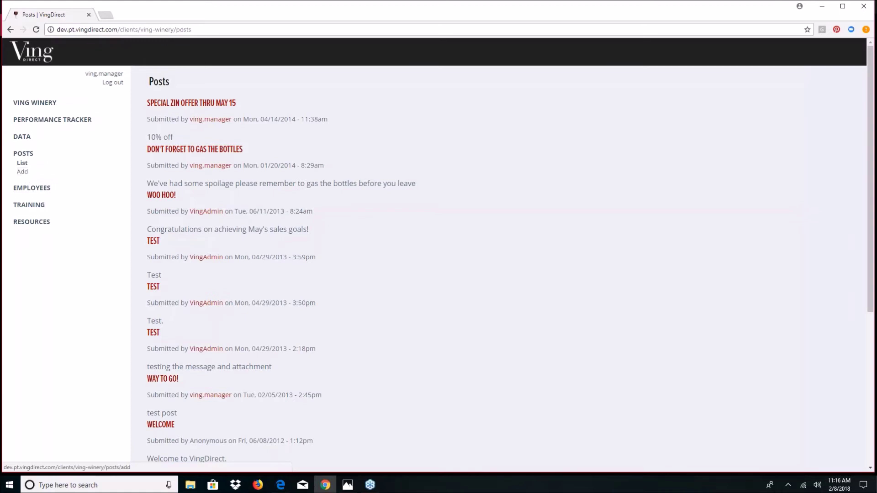
pyautogui.click(34, 192)
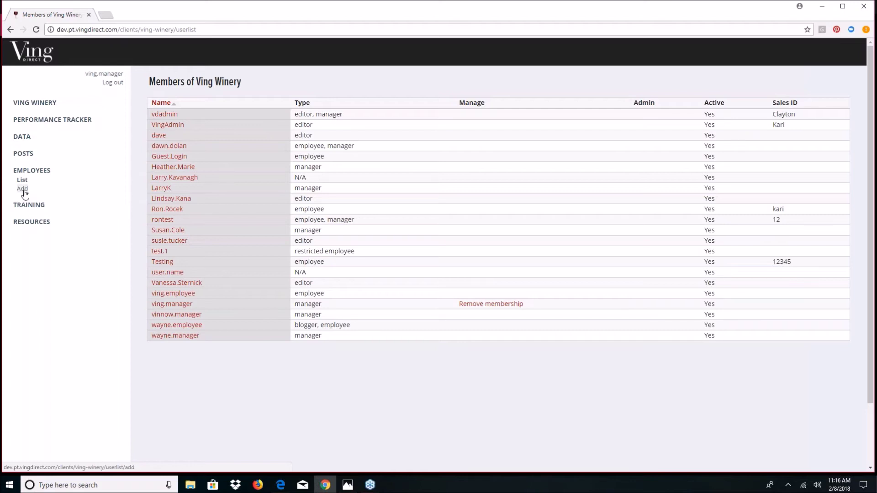
pyautogui.click(23, 189)
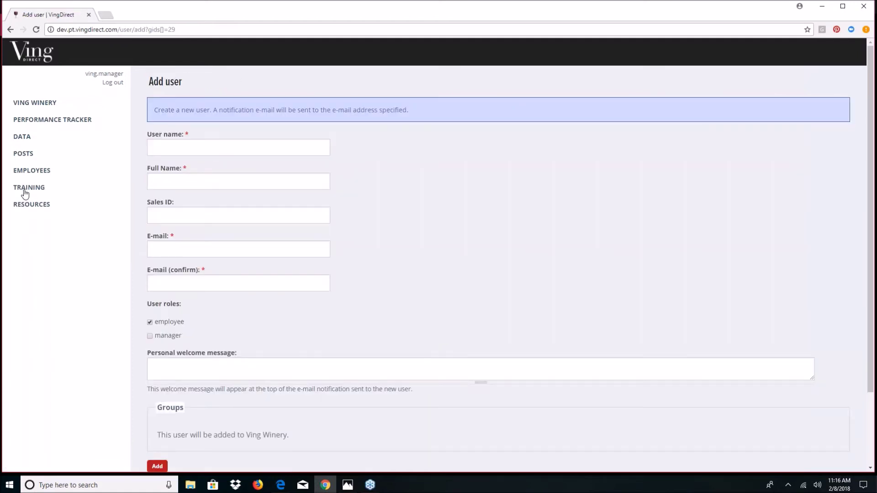
pyautogui.click(228, 143)
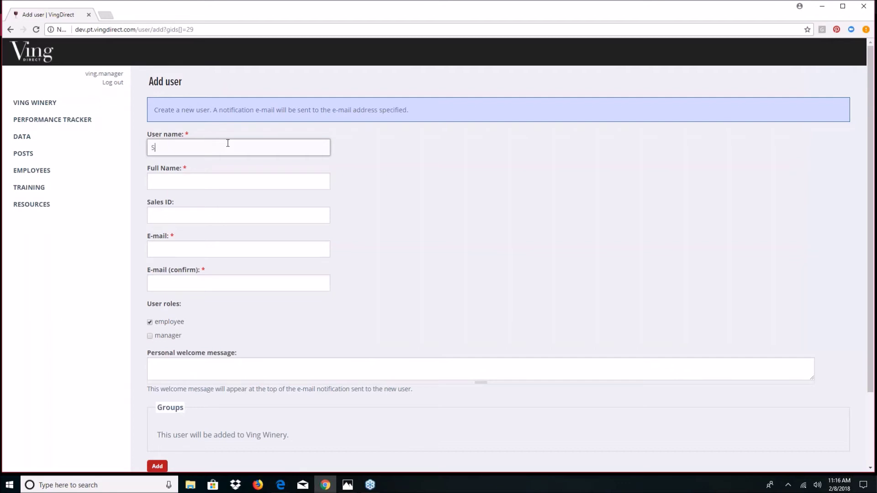
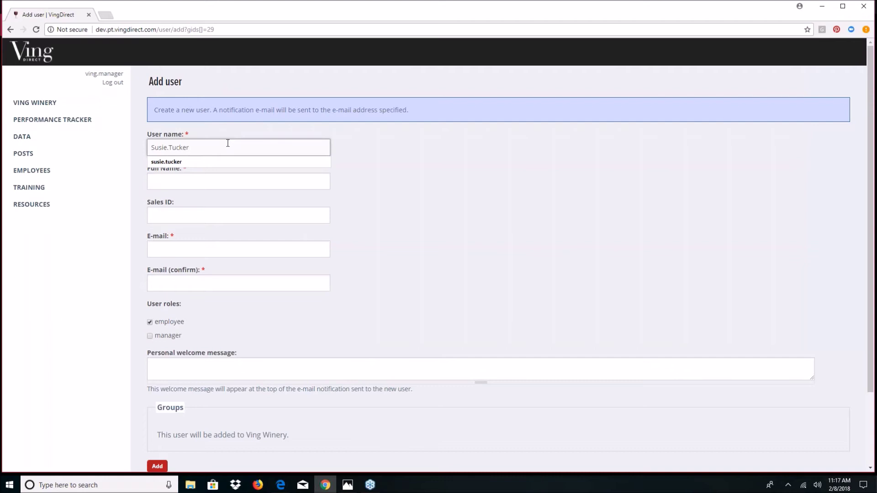
pyautogui.click(208, 177)
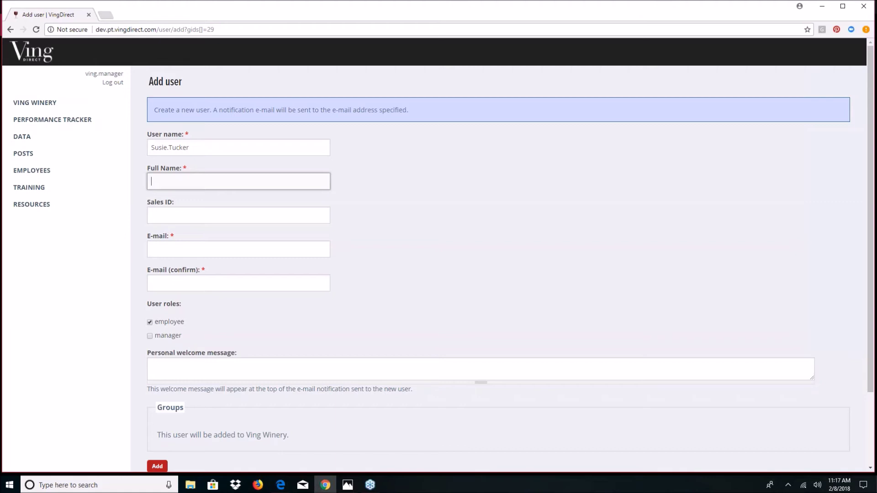
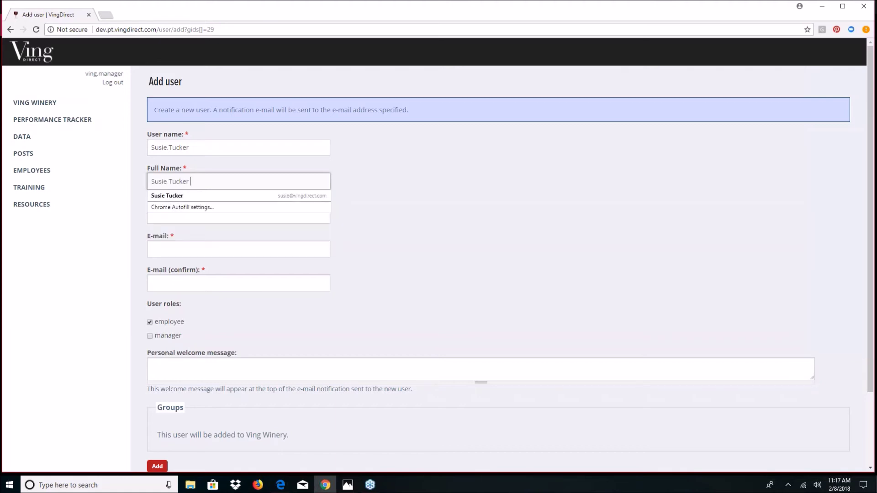
pyautogui.click(430, 176)
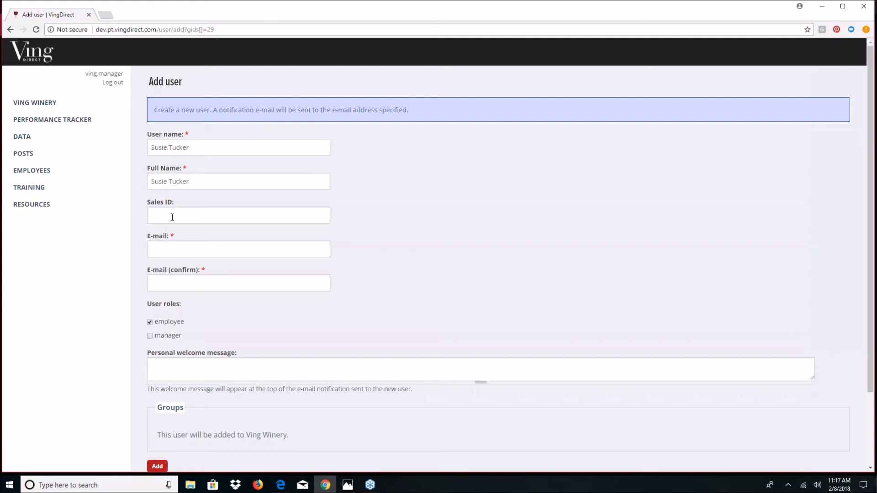
pyautogui.click(178, 245)
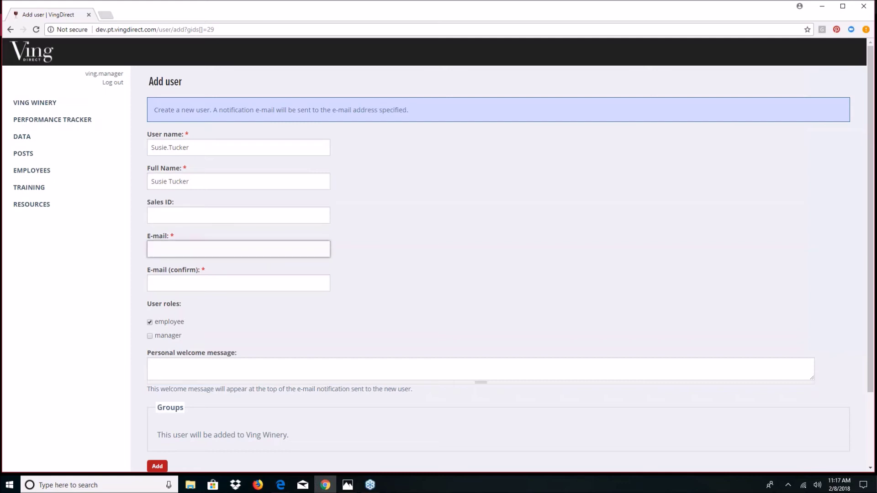
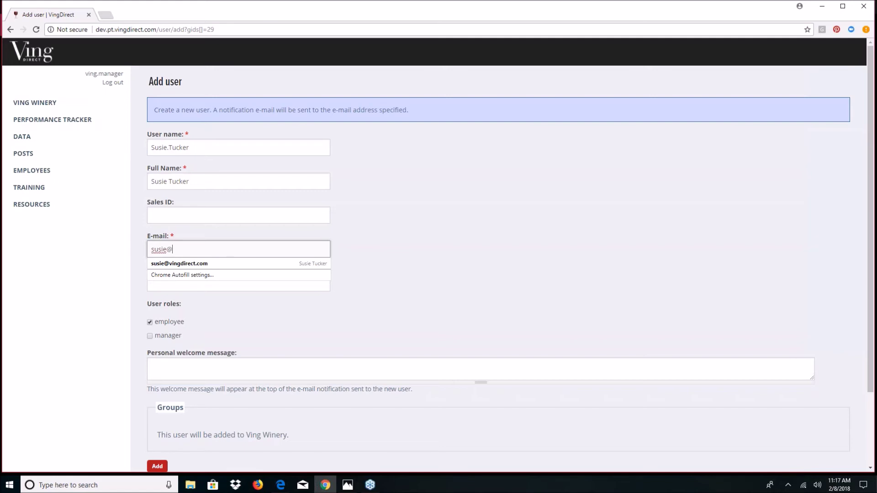
pyautogui.click(303, 260)
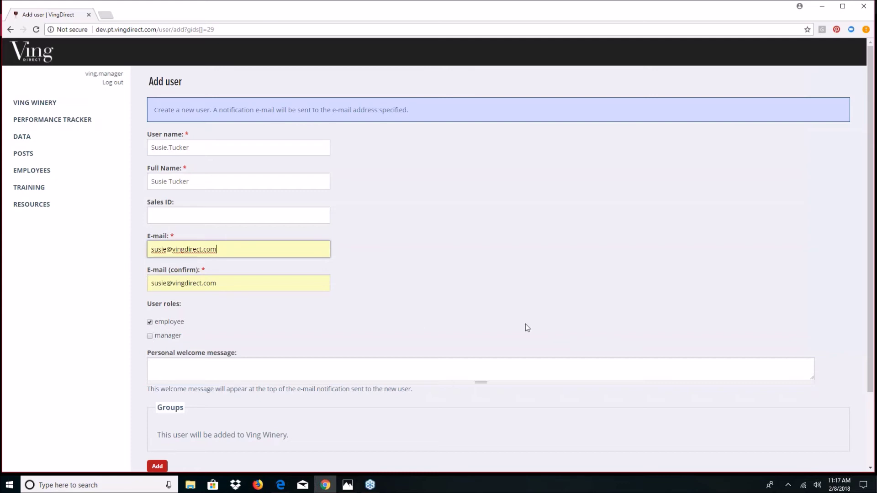
pyautogui.scroll(-1, 502, 342)
pyautogui.scroll(1, 415, 386)
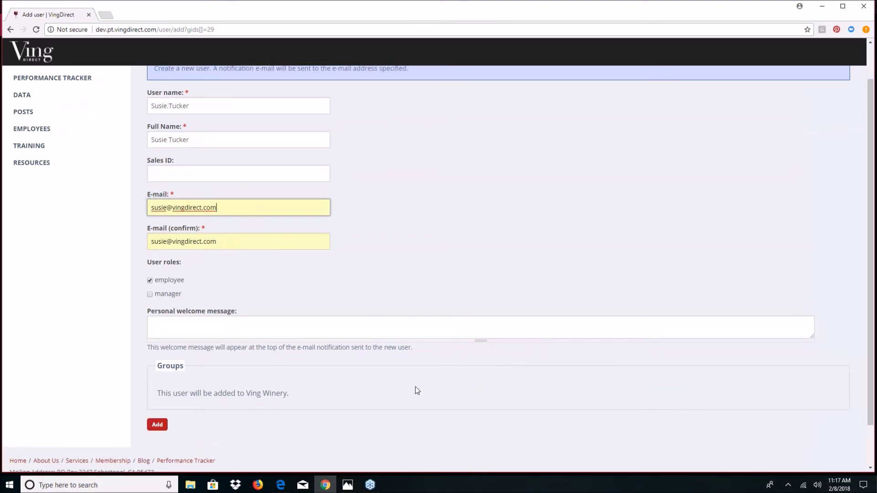
pyautogui.moveTo(237, 284); pyautogui.dragTo(121, 287)
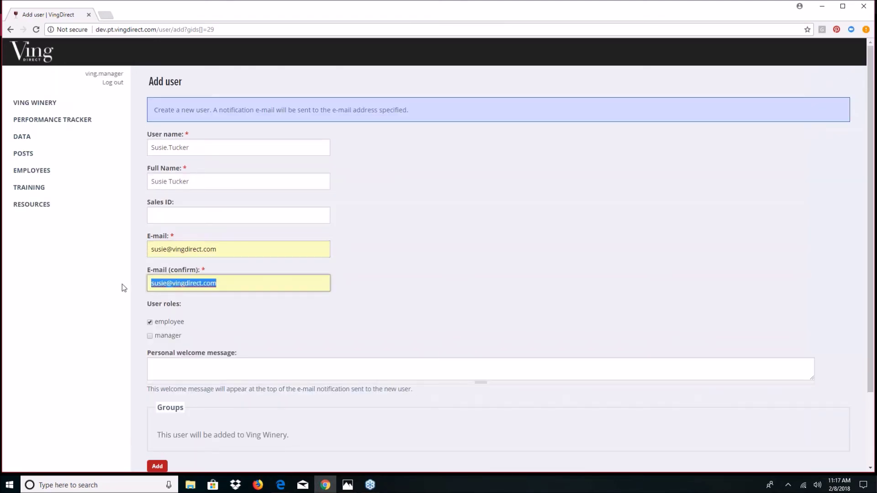
pyautogui.press('BackSpace')
pyautogui.moveTo(227, 249); pyautogui.dragTo(147, 251)
pyautogui.press('BackSpace')
pyautogui.moveTo(194, 182); pyautogui.dragTo(148, 181)
pyautogui.press('BackSpace')
pyautogui.moveTo(194, 147); pyautogui.dragTo(147, 148)
pyautogui.press('BackSpace')
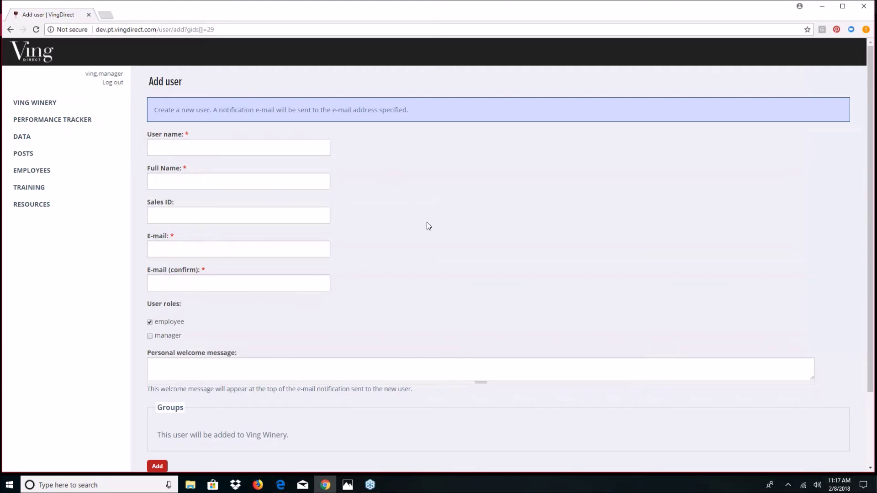
# - View the member list, then the Training page with Tasting Room and Manager courses
pyautogui.click(32, 172)
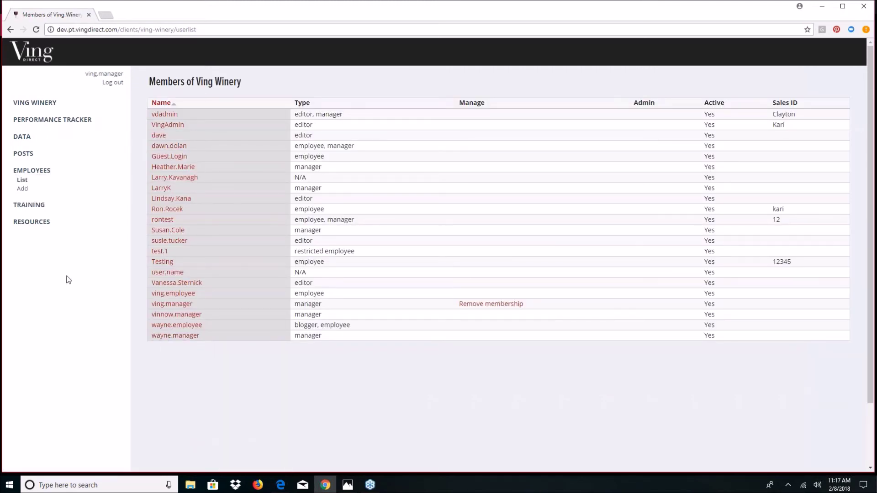
pyautogui.click(40, 206)
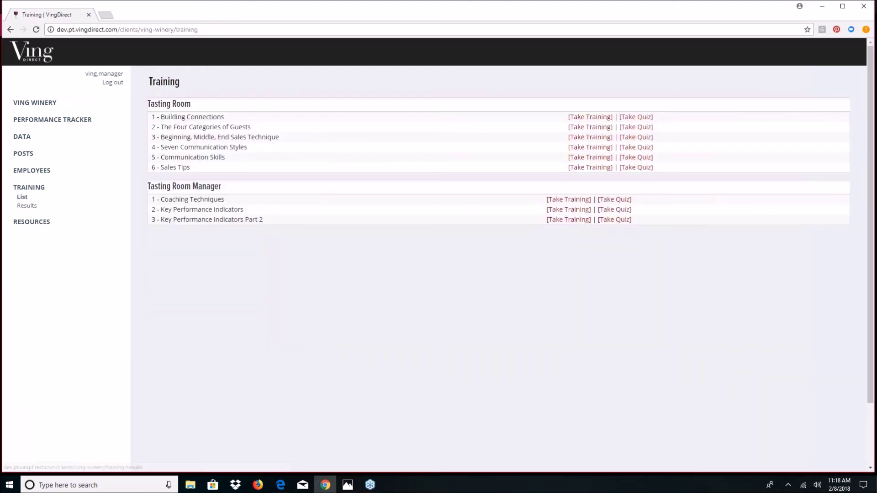
# - View the training quiz Results, then the Resources page with its ten collapsed categories
pyautogui.click(26, 206)
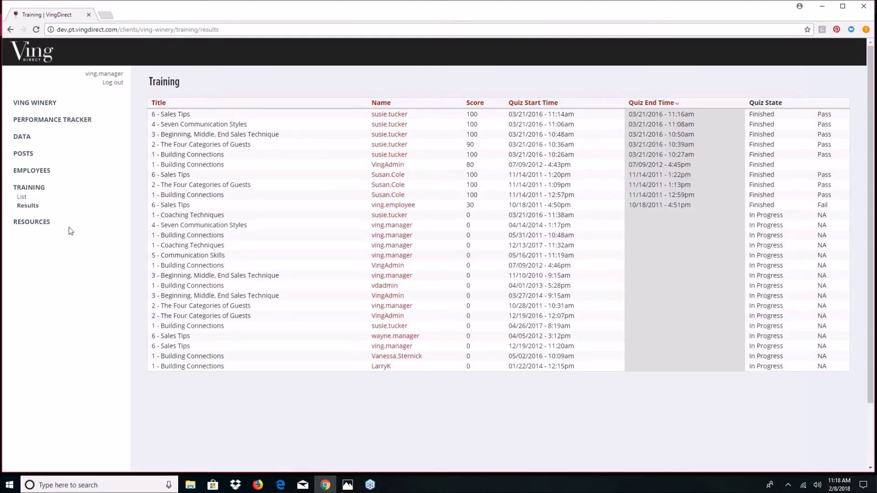
pyautogui.click(41, 226)
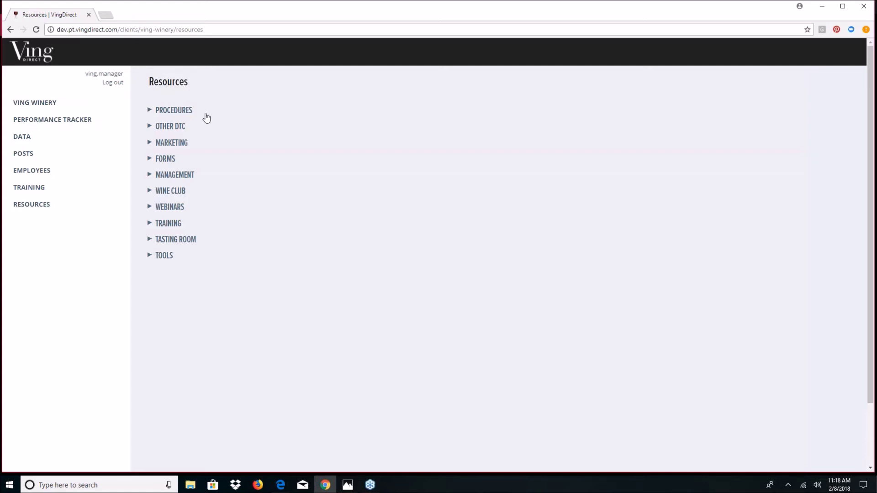
# - Preview the Procedures, Other DTC, Marketing and Forms categories by expanding and collapsing each
pyautogui.click(191, 113)
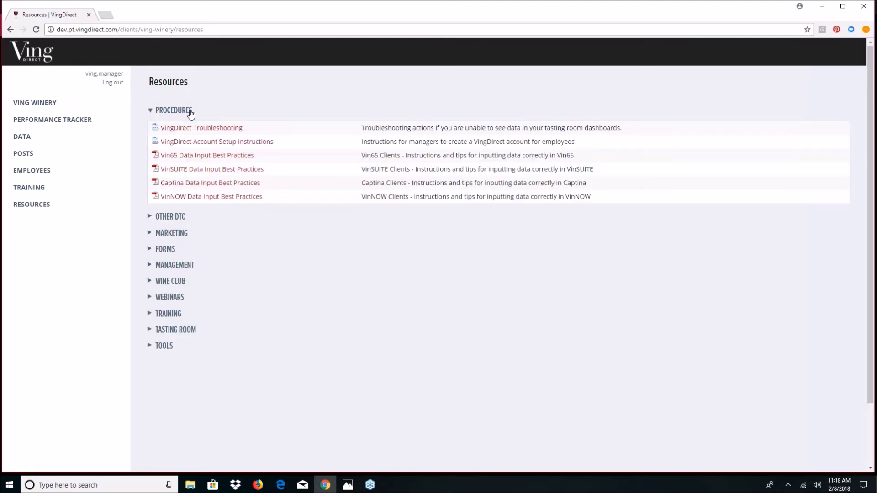
pyautogui.click(190, 113)
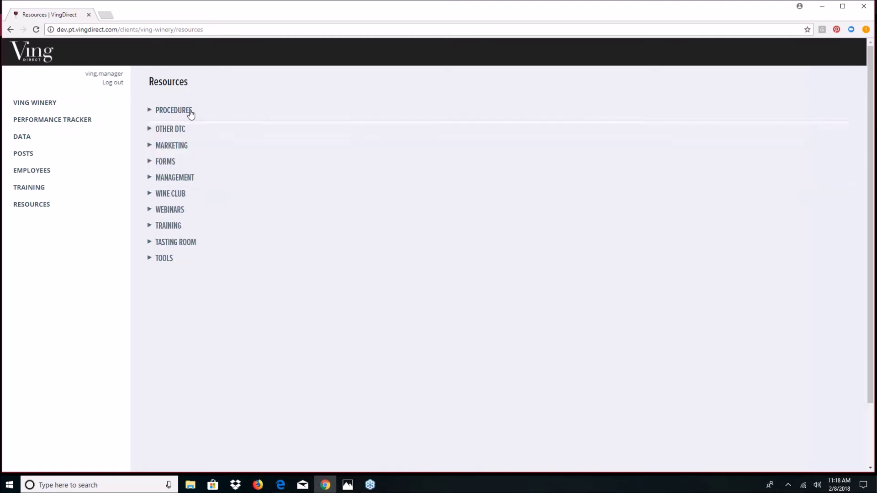
pyautogui.click(173, 131)
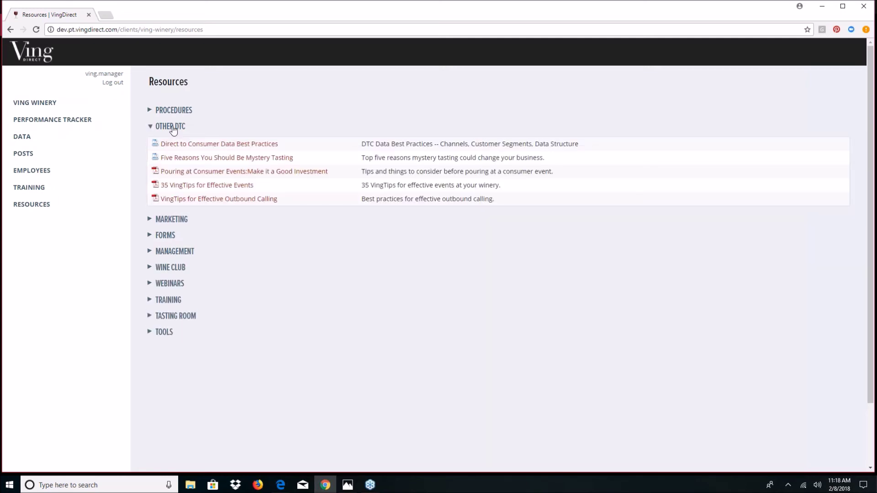
pyautogui.click(173, 129)
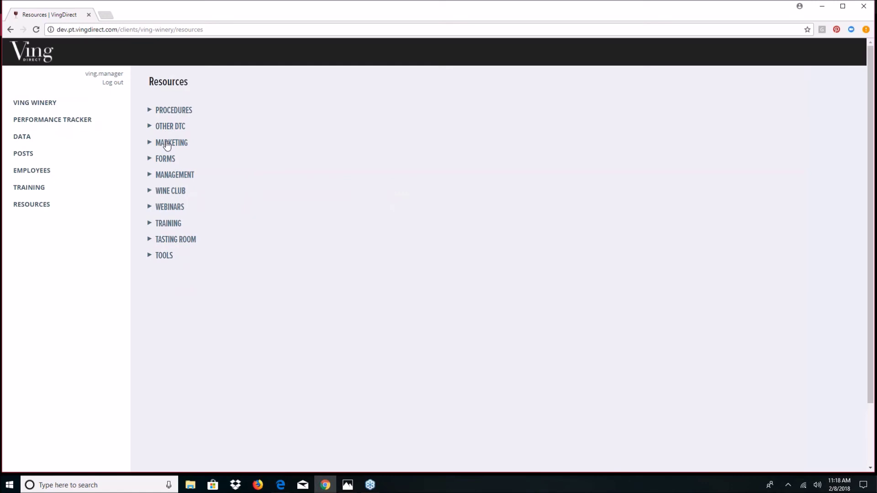
pyautogui.click(167, 145)
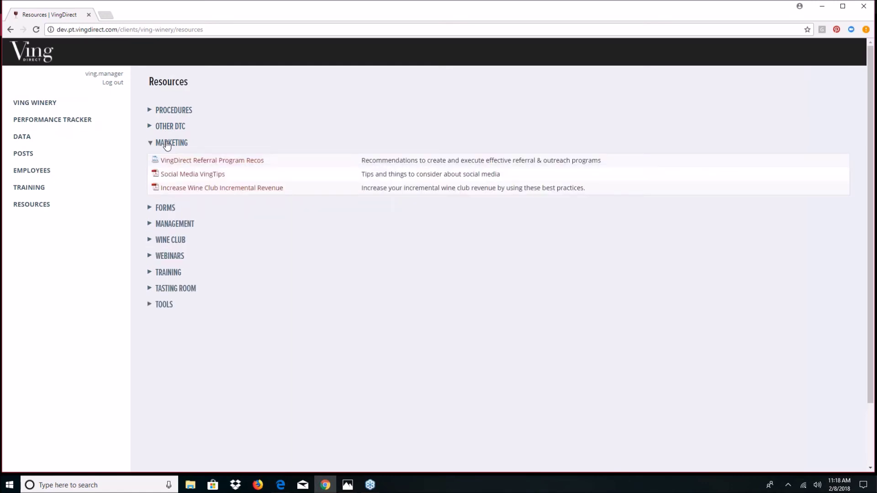
pyautogui.click(167, 145)
pyautogui.click(170, 161)
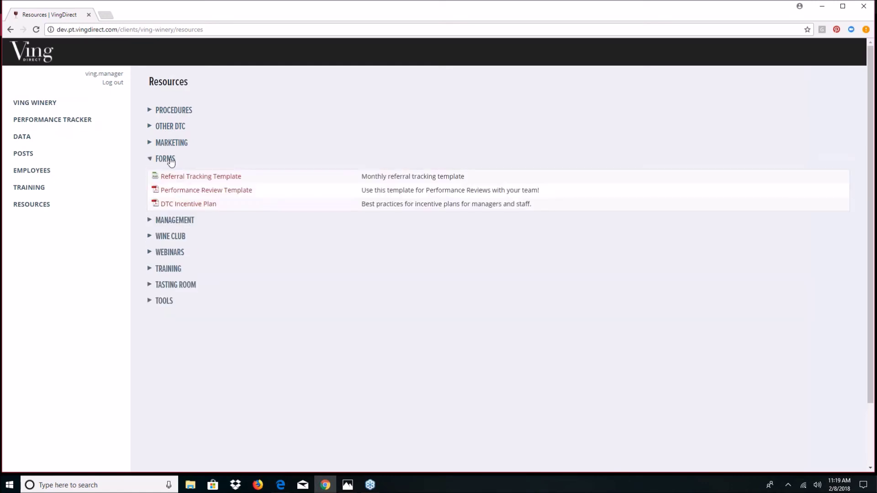
pyautogui.click(170, 161)
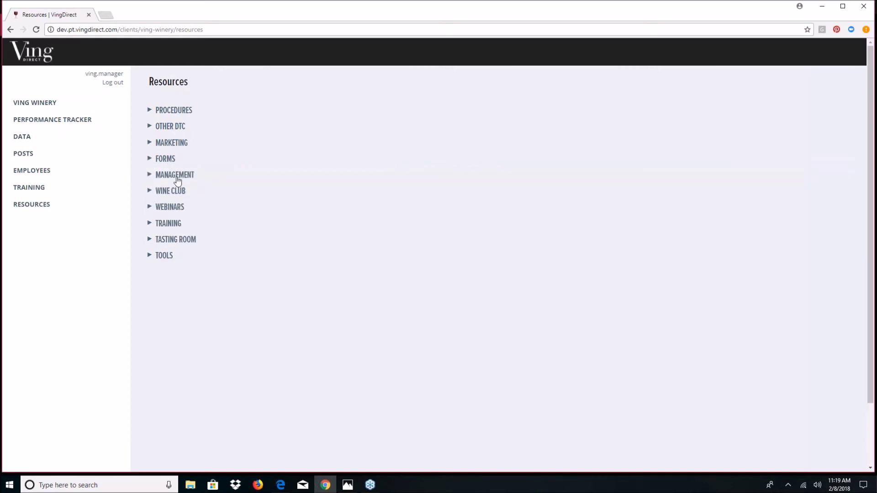
# - Preview Management and Wine Club, then leave the Webinars category expanded
pyautogui.click(178, 176)
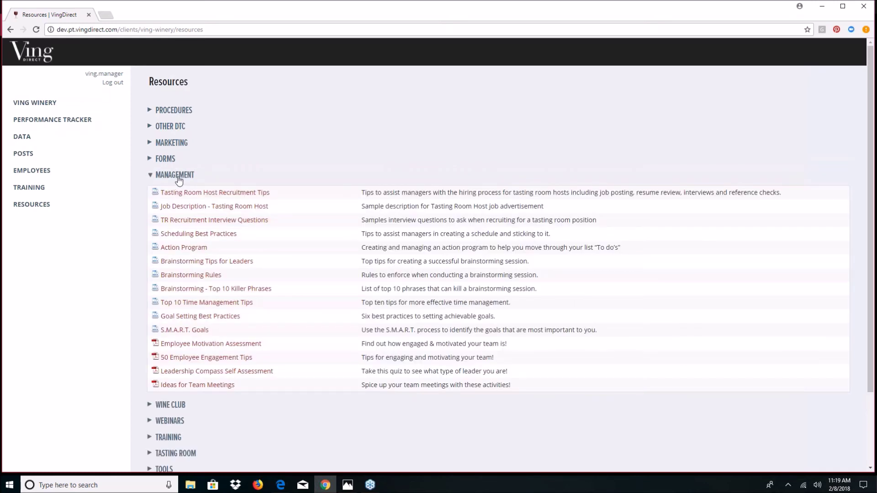
pyautogui.click(178, 177)
pyautogui.click(179, 193)
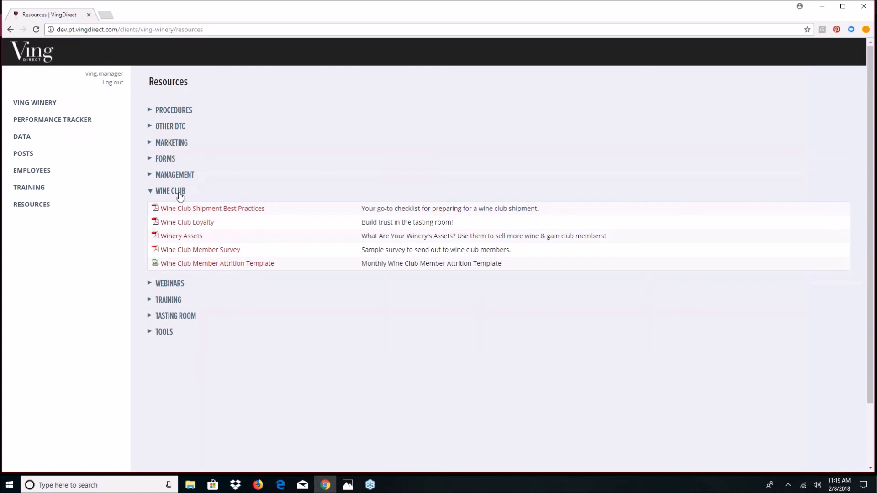
pyautogui.click(179, 193)
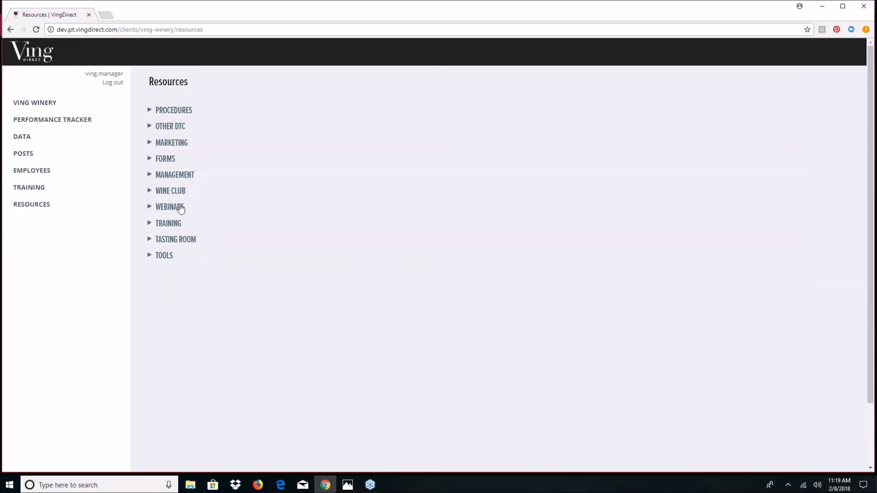
pyautogui.click(181, 209)
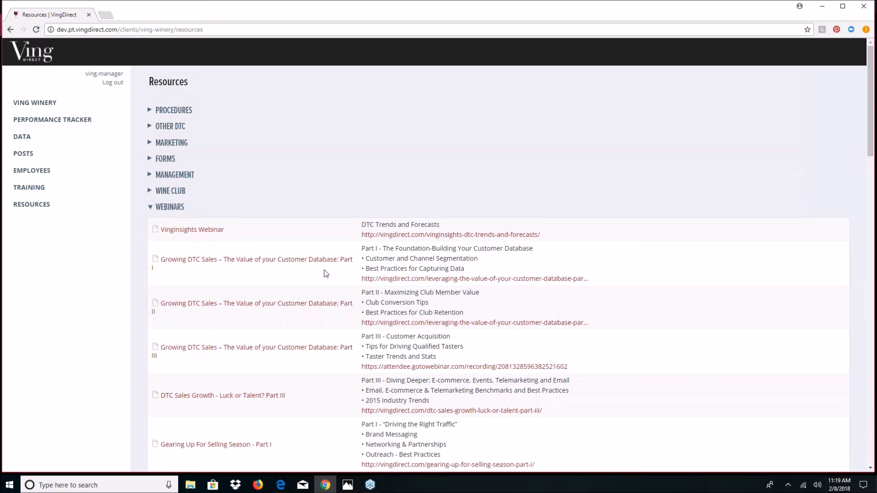
# - Scroll the webinar list down to 2017 Trends & 2018 Forecasts, then return to the Ving Winery home page
pyautogui.scroll(-1, 323, 277)
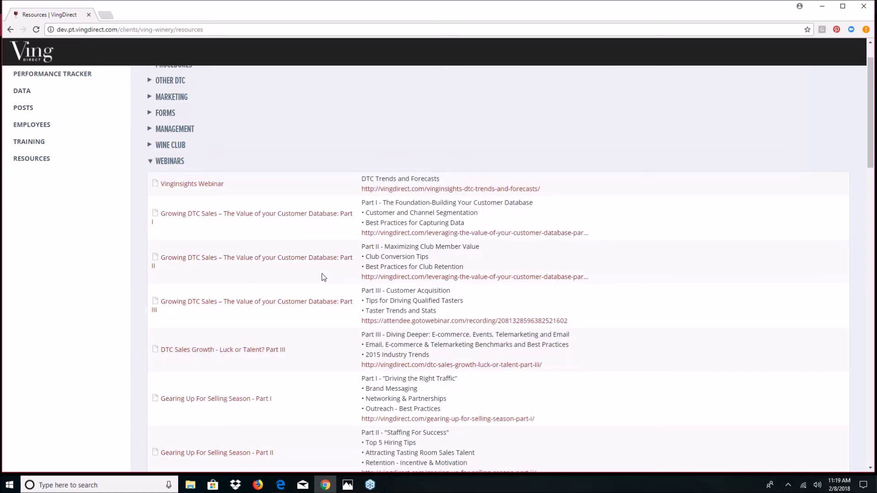
pyautogui.scroll(-12, 324, 278)
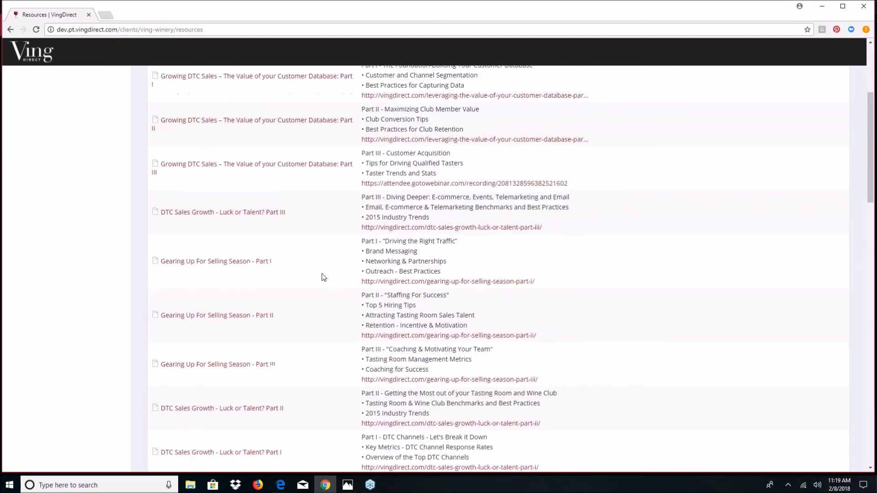
pyautogui.scroll(-12, 322, 277)
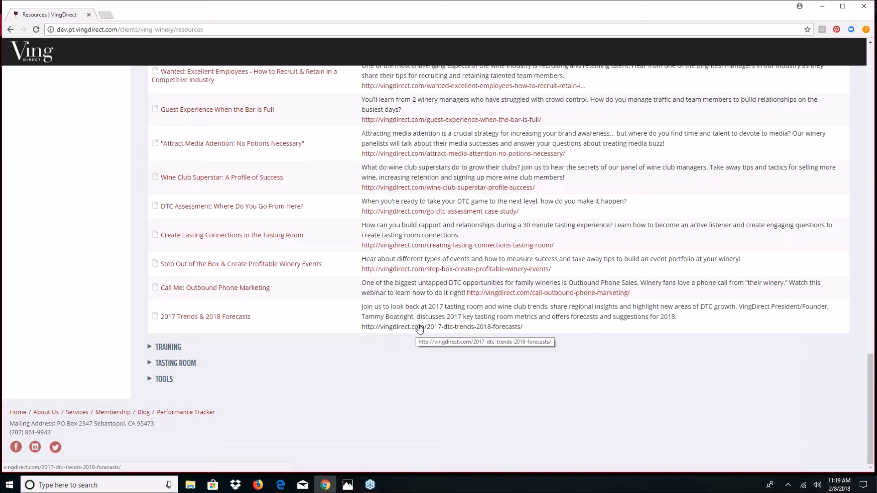
pyautogui.scroll(20, 419, 327)
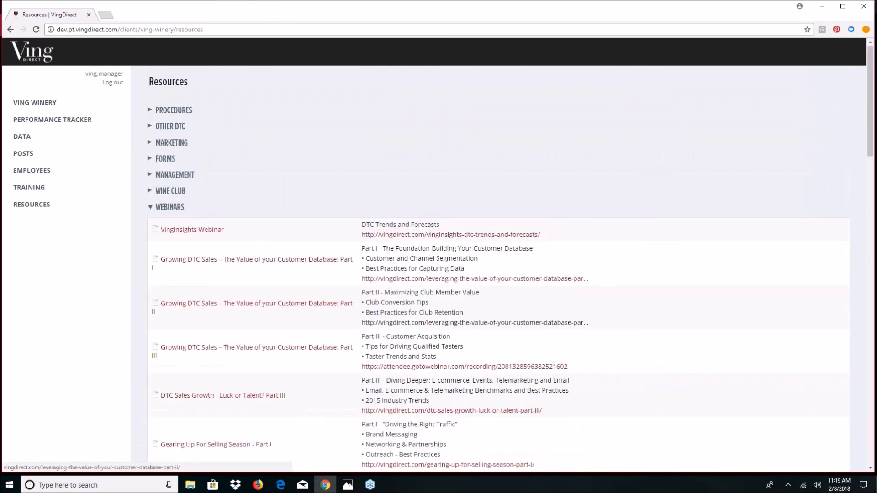
pyautogui.click(35, 103)
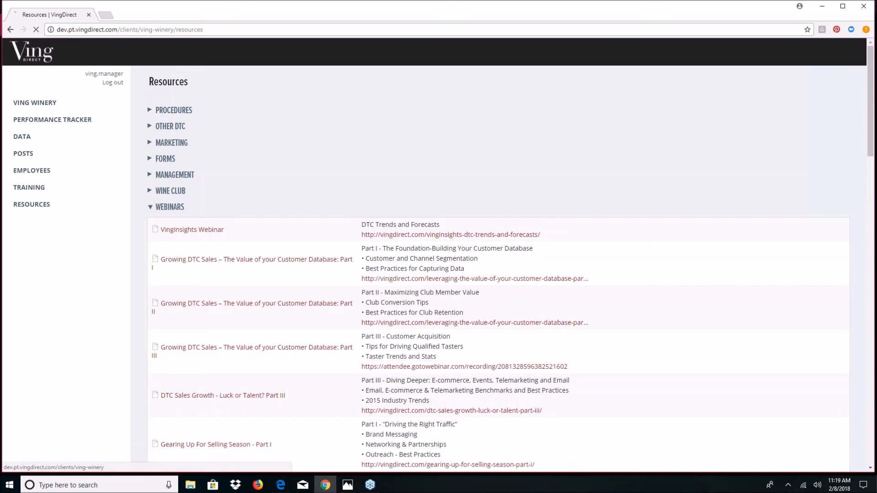